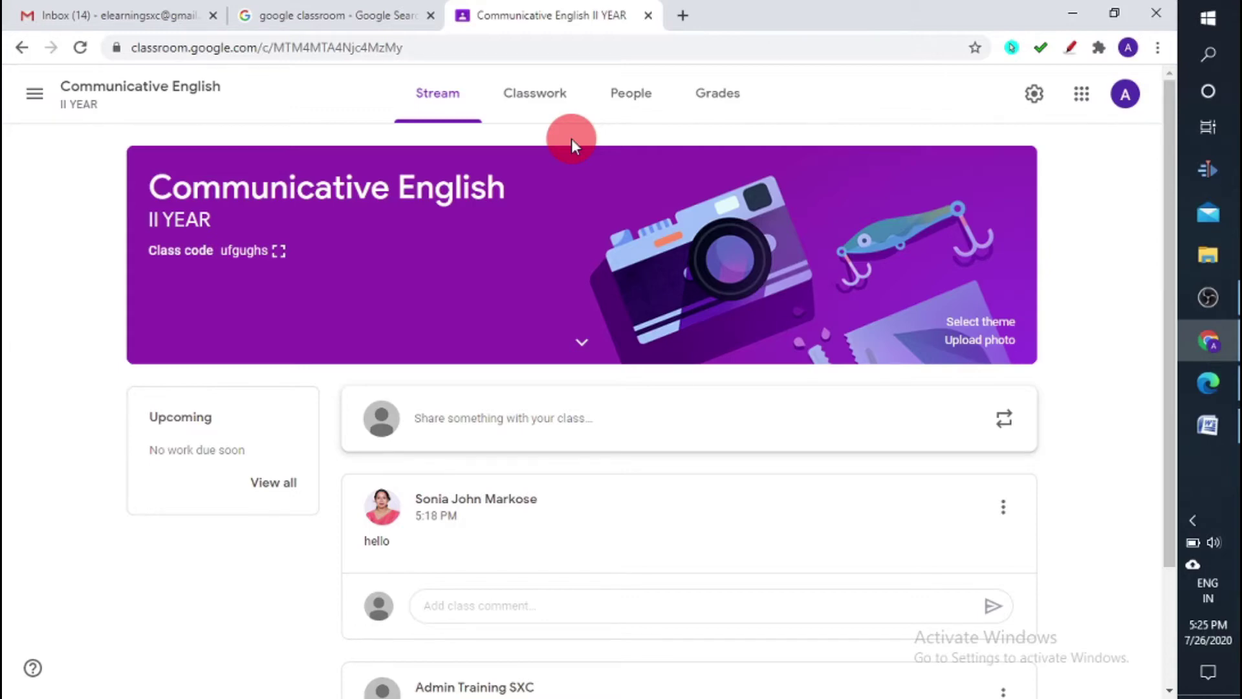
# Add a classwork topic named "History of Journalism in India" to the Communicative English class
pyautogui.click(545, 109)
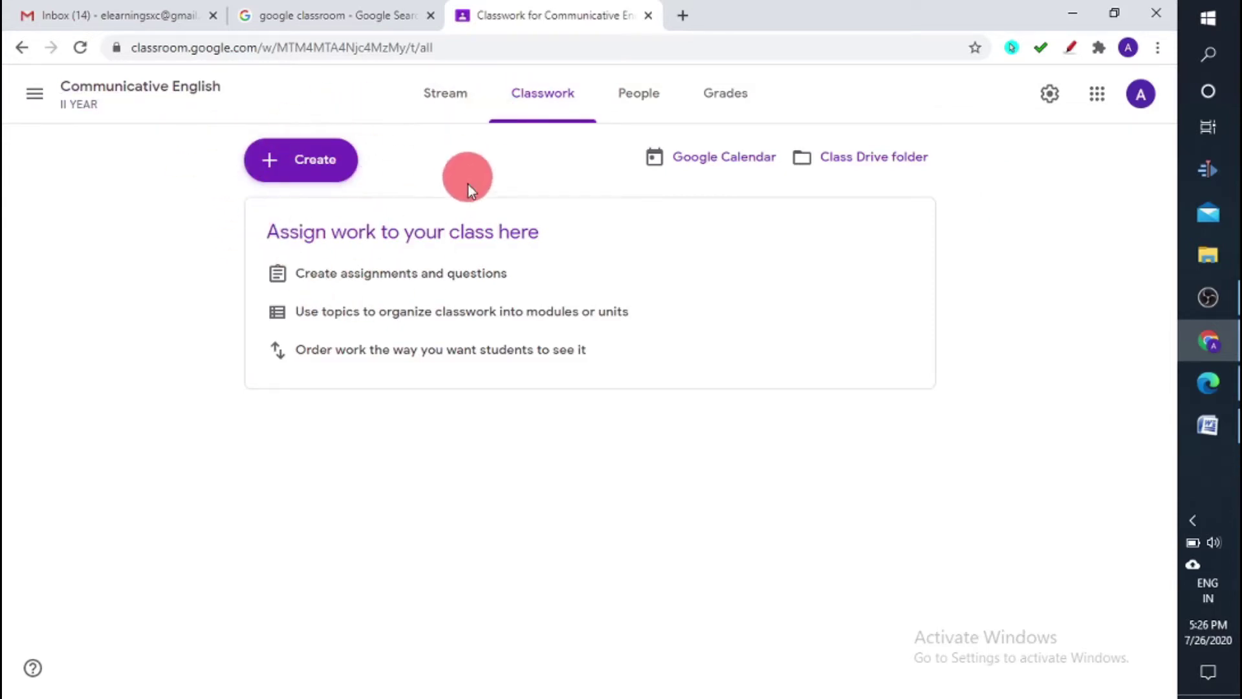
pyautogui.click(313, 179)
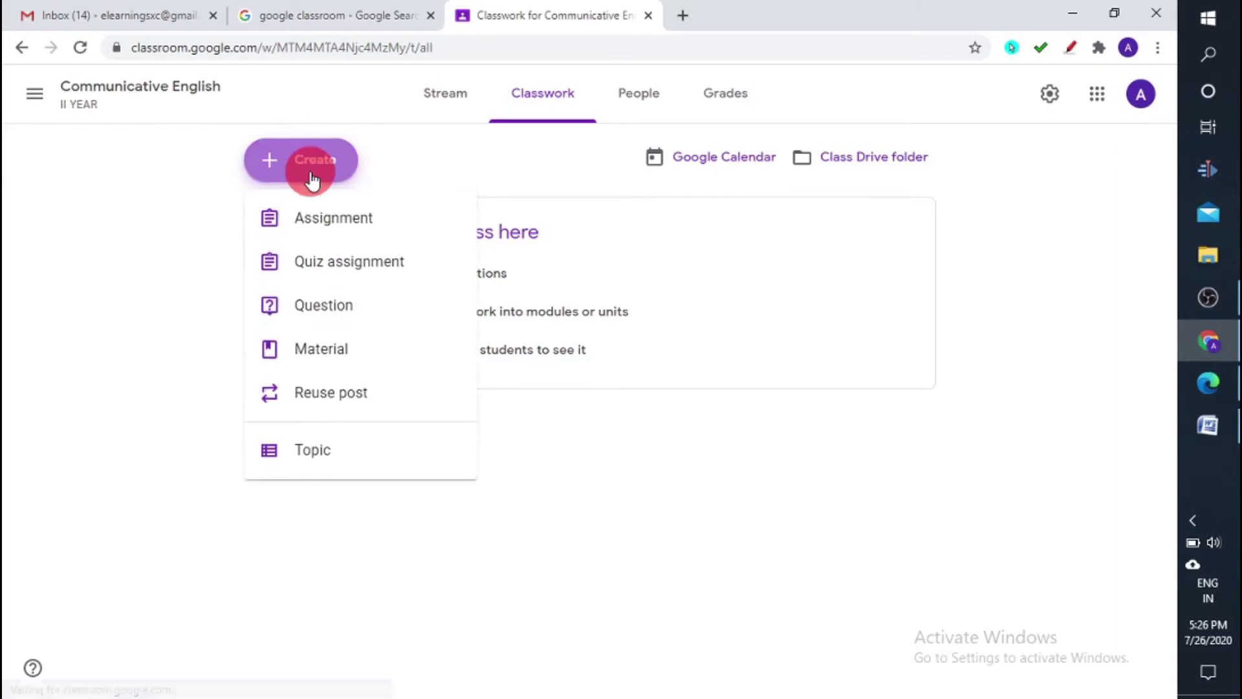
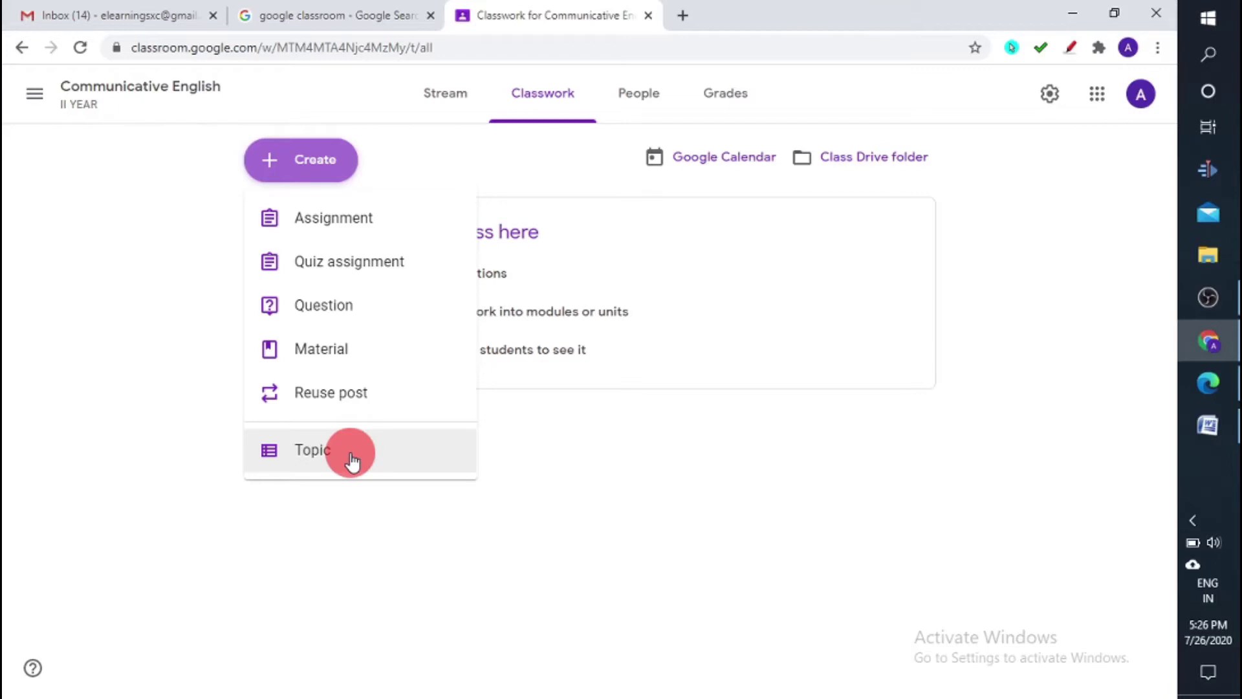
pyautogui.click(351, 453)
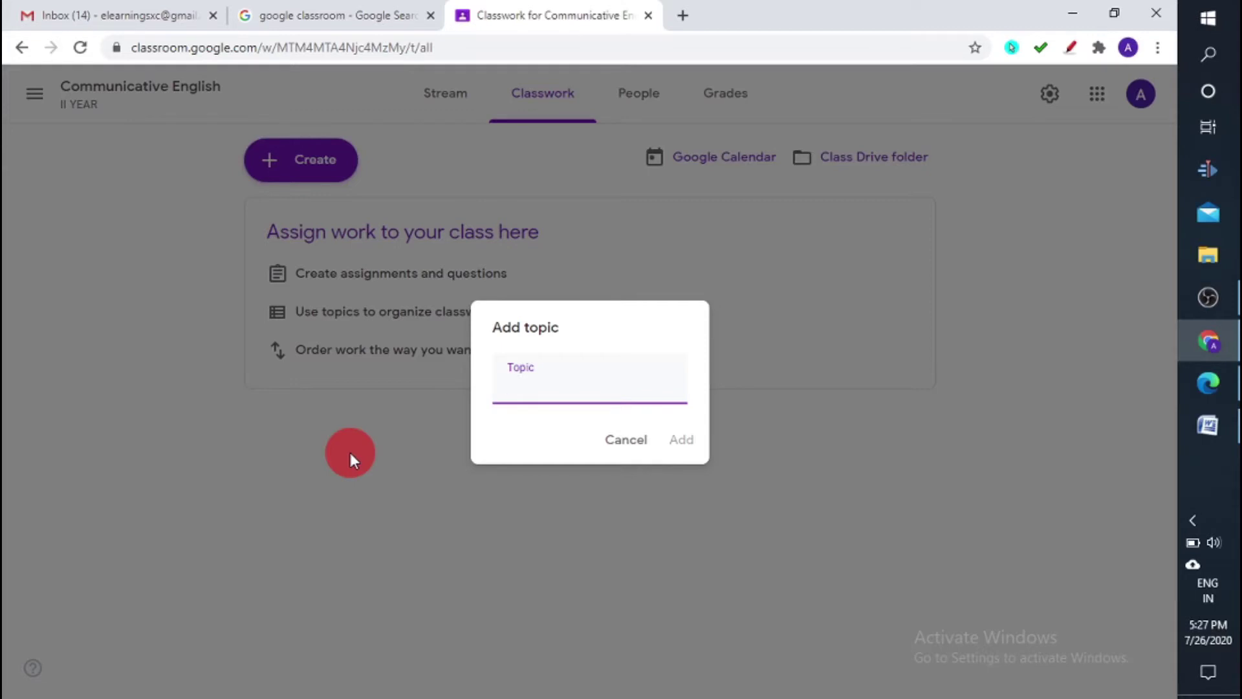
pyautogui.write('History of Jour')
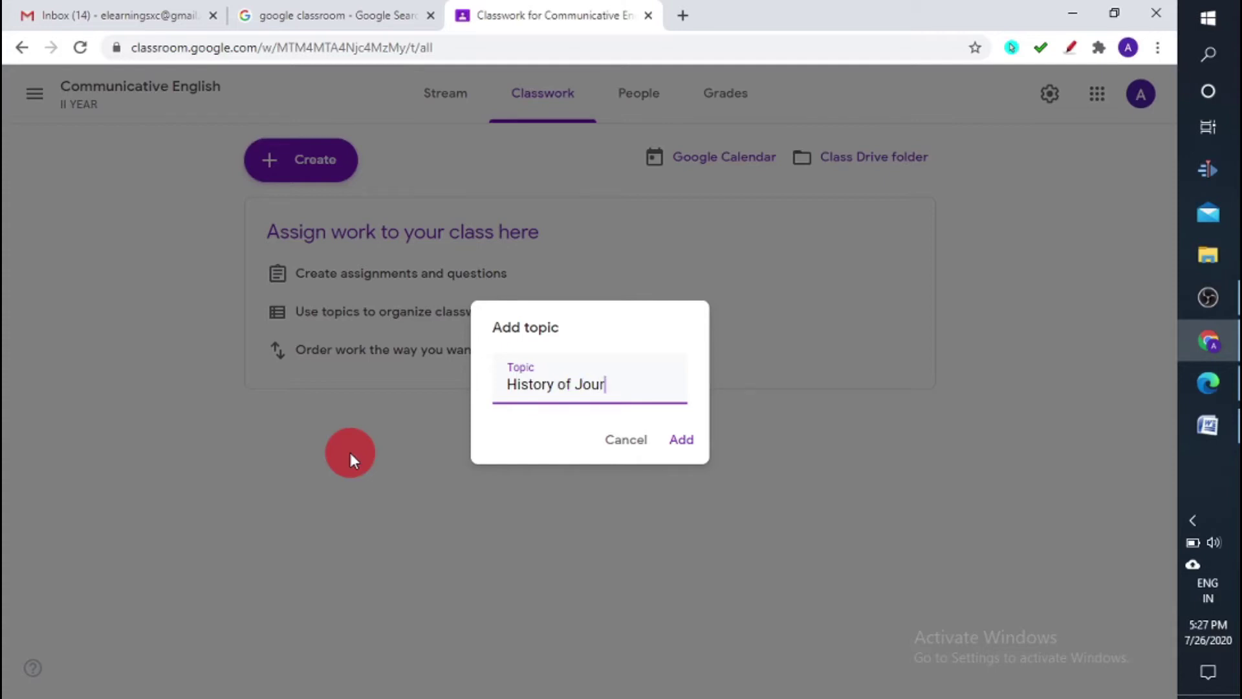
pyautogui.write('nalism in india')
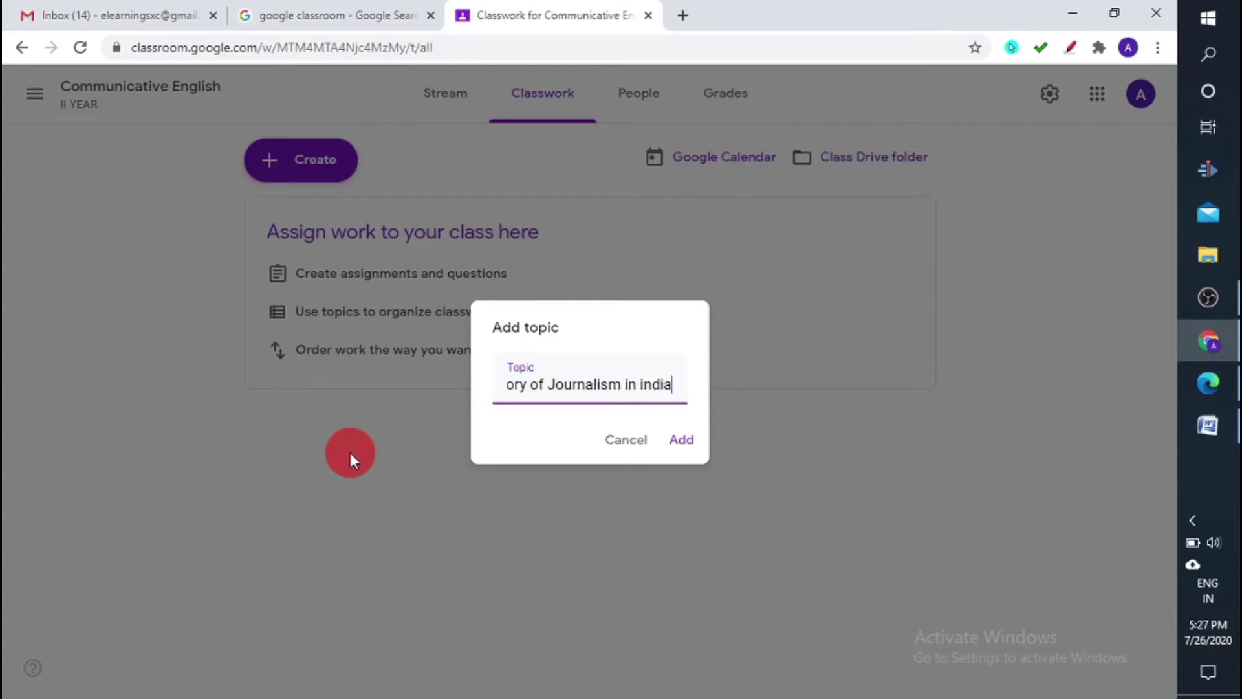
pyautogui.click(646, 387)
pyautogui.press('BackSpace')
pyautogui.write('I')
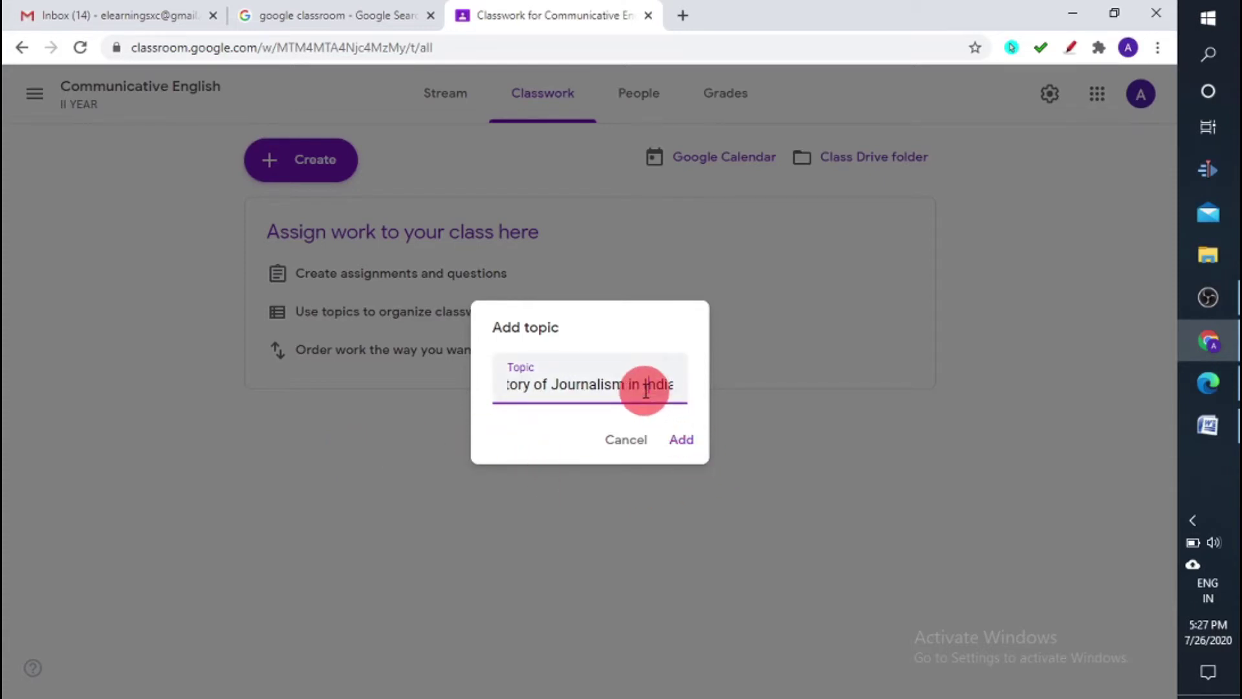
pyautogui.click(681, 439)
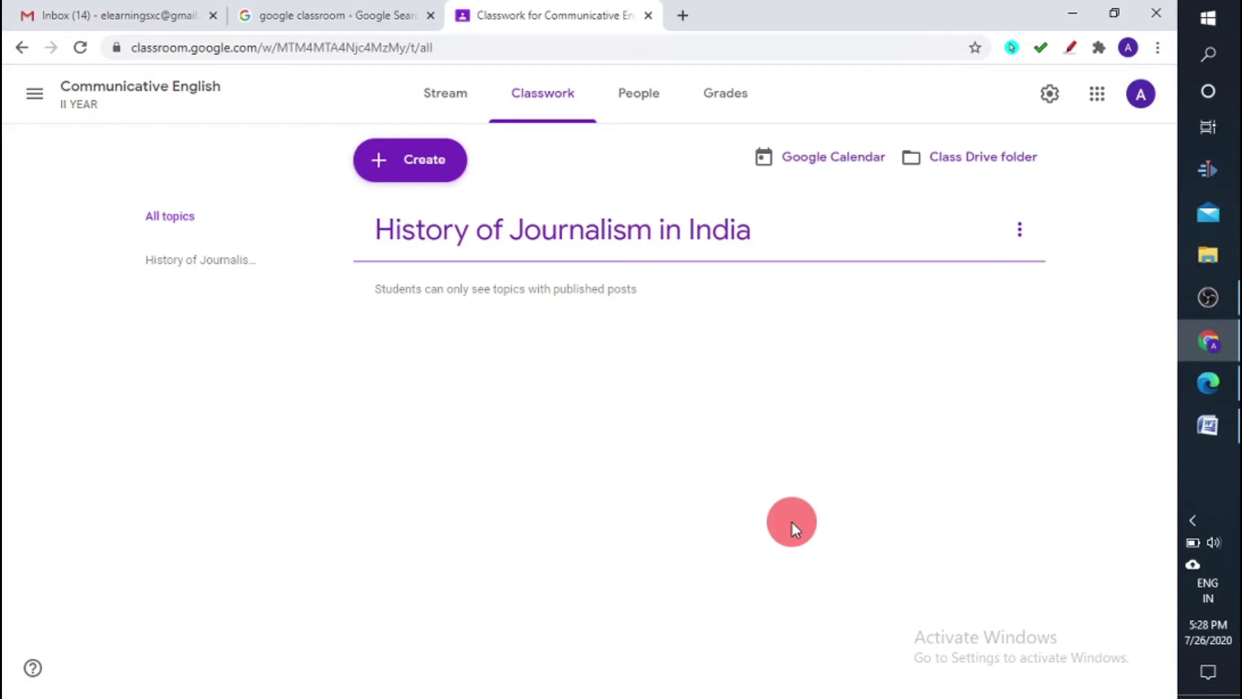
# Add a second classwork topic named "history of journalism in Kerala" and dismiss the reordering tip
pyautogui.click(408, 160)
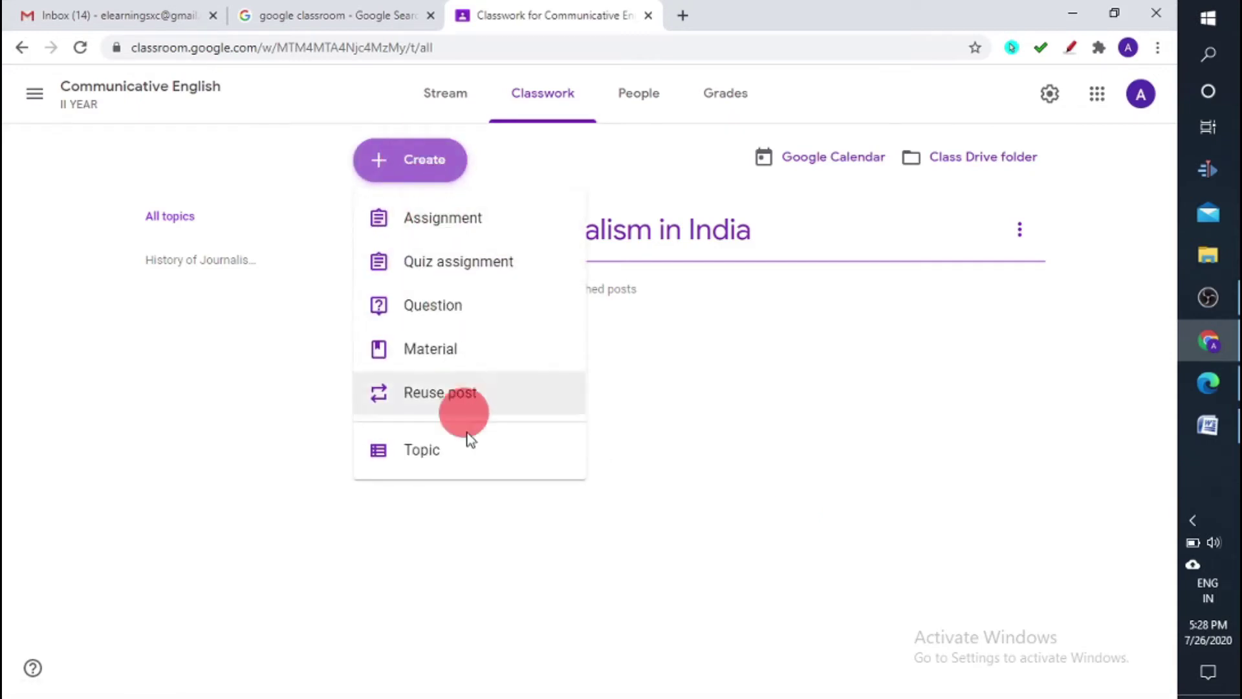
pyautogui.click(471, 467)
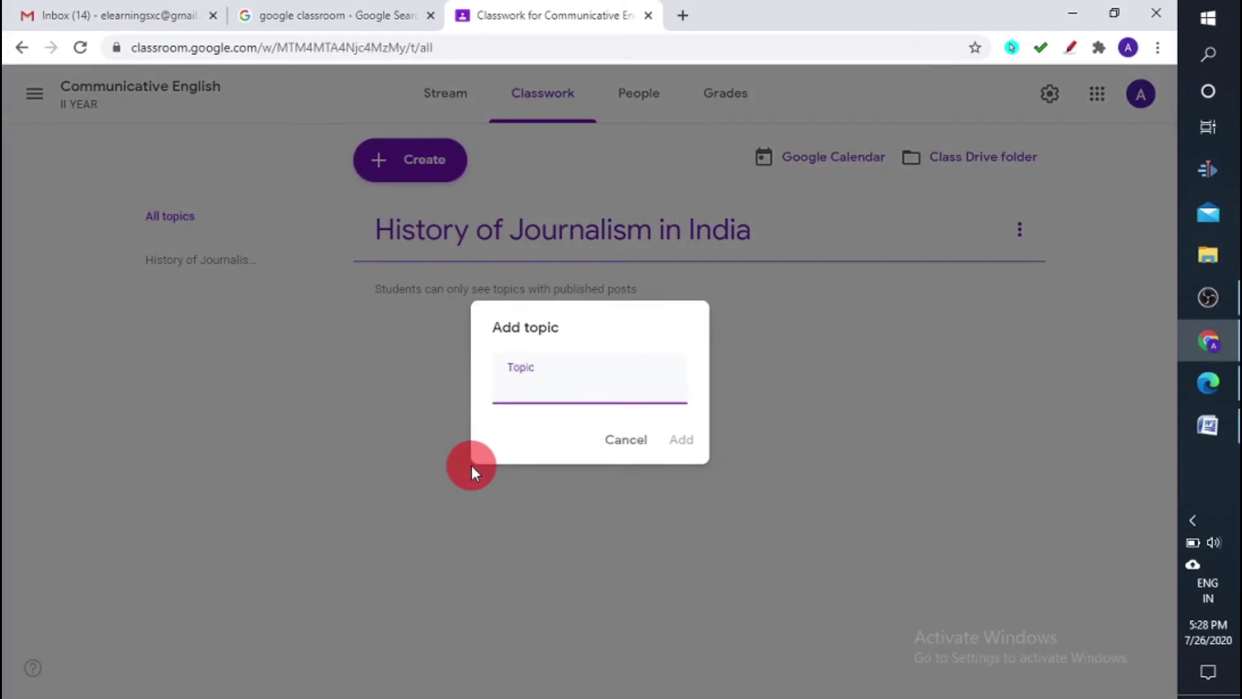
pyautogui.write('history of jour')
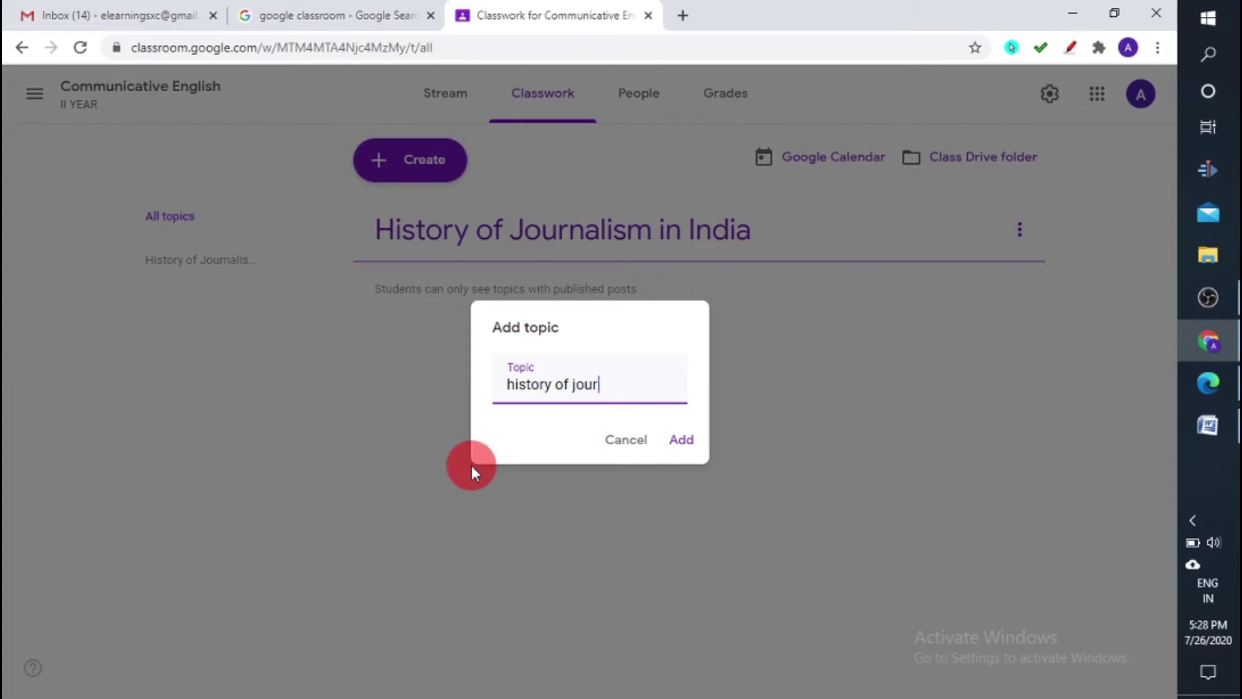
pyautogui.write('nalism in Kerala')
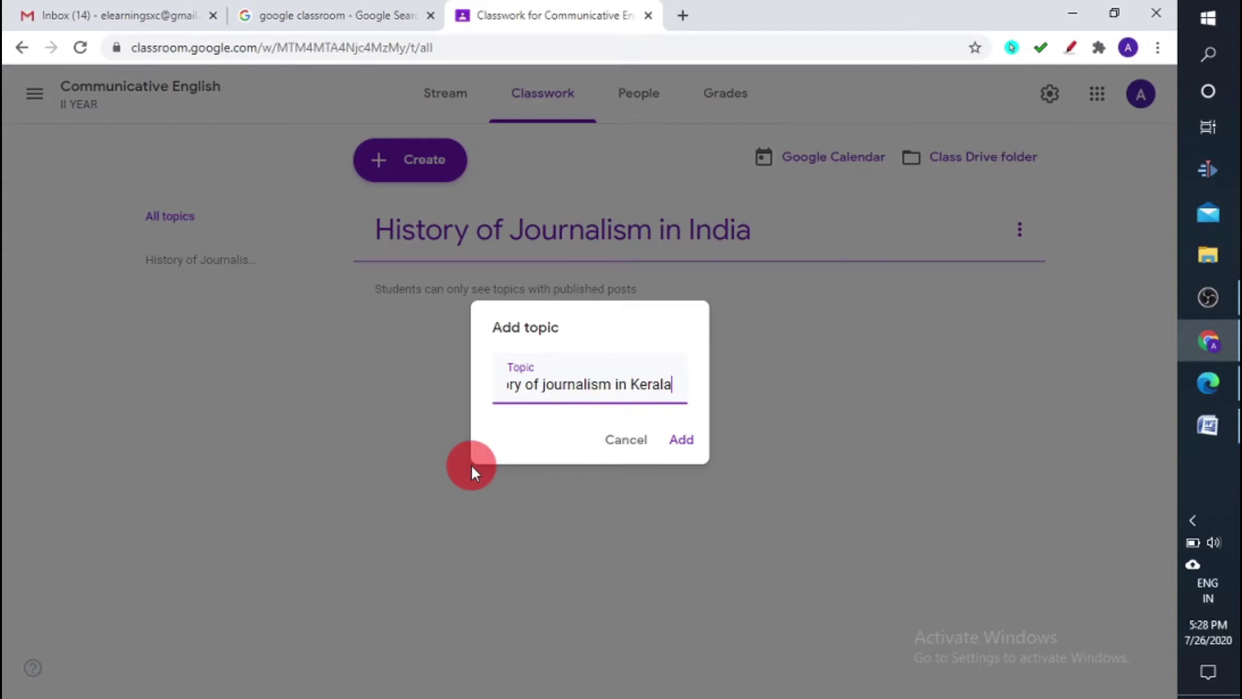
pyautogui.click(686, 441)
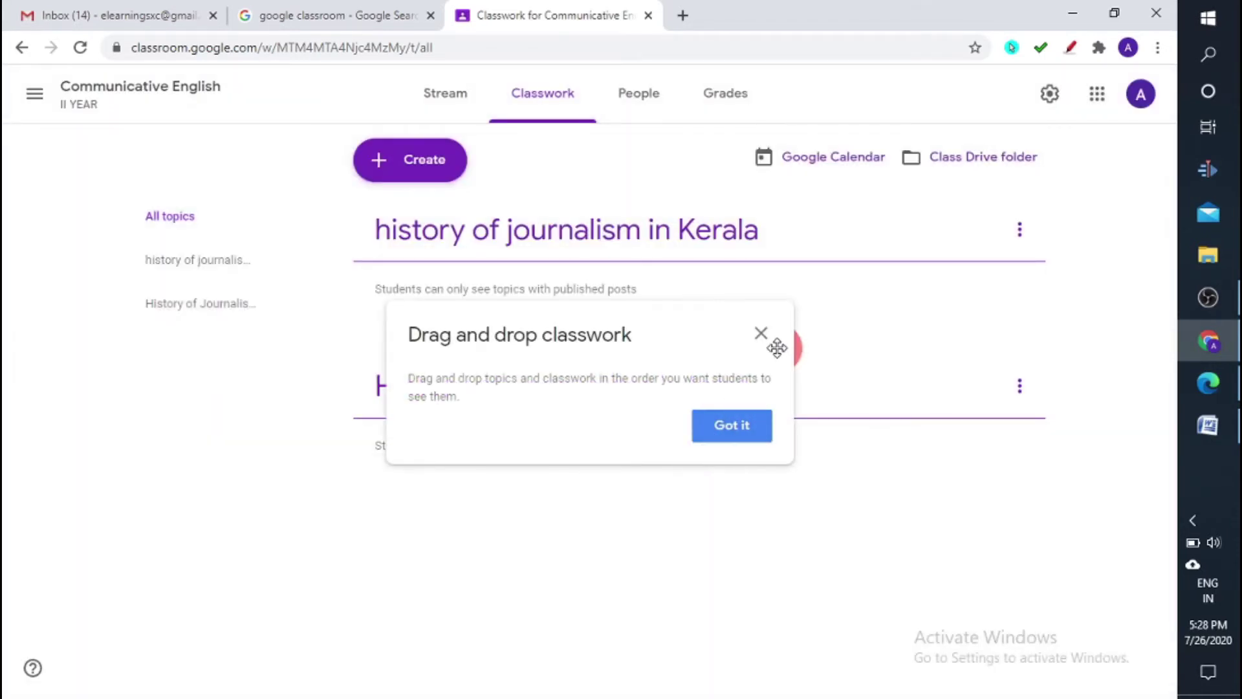
pyautogui.click(760, 333)
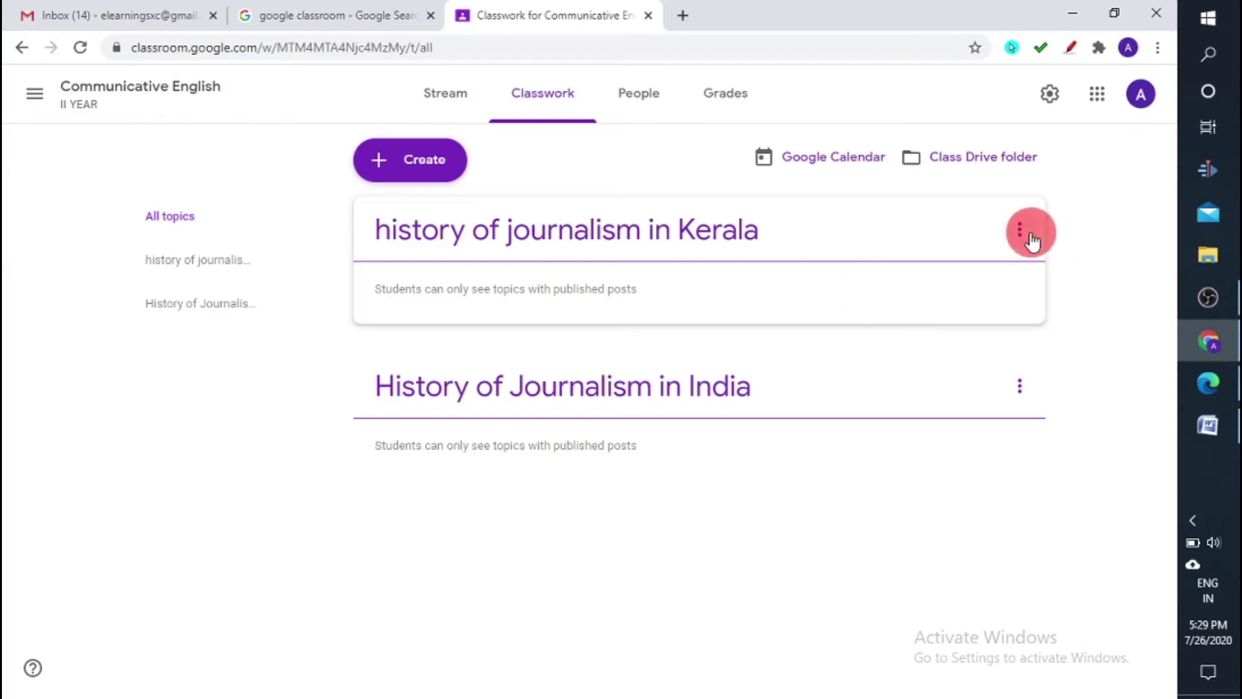
# Start a new class material post and title it "history of journalism in India"
pyautogui.click(403, 162)
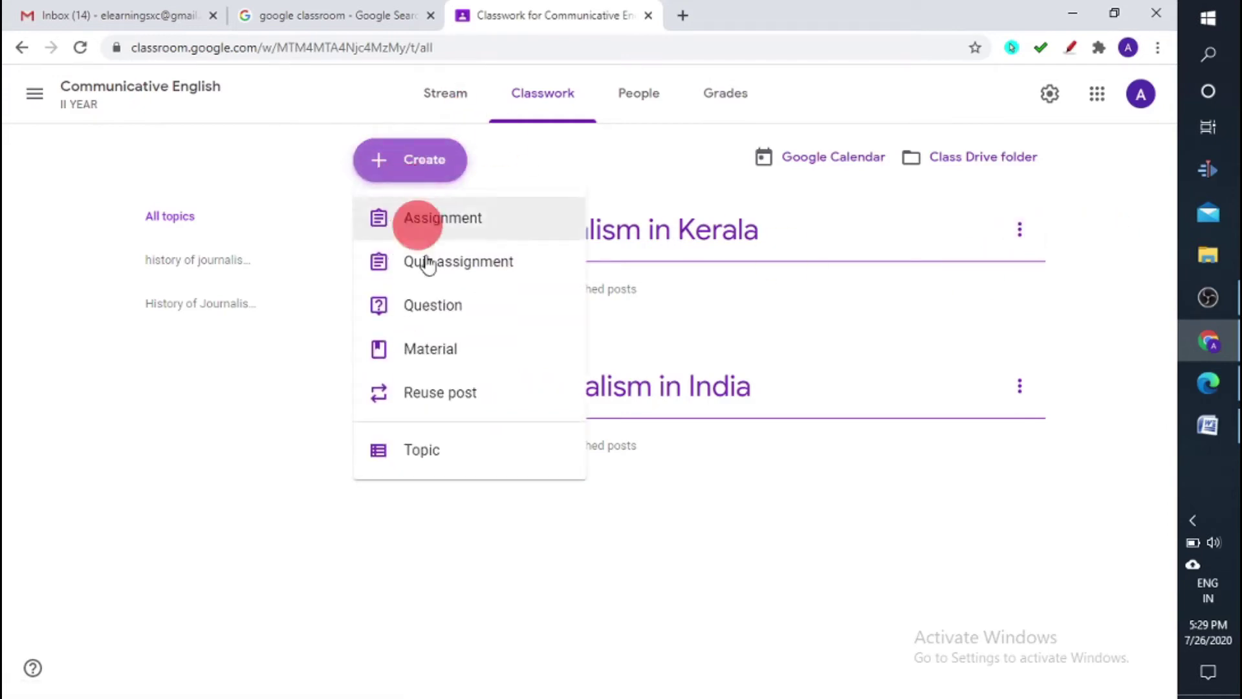
pyautogui.click(453, 361)
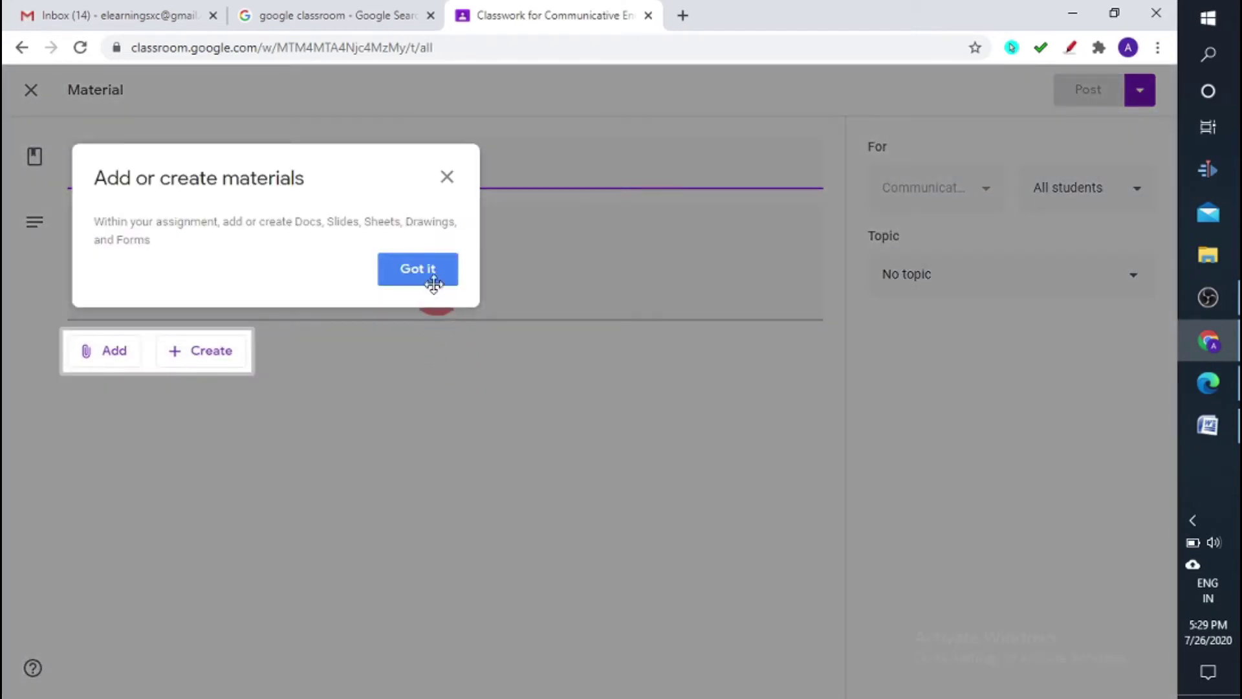
pyautogui.click(435, 267)
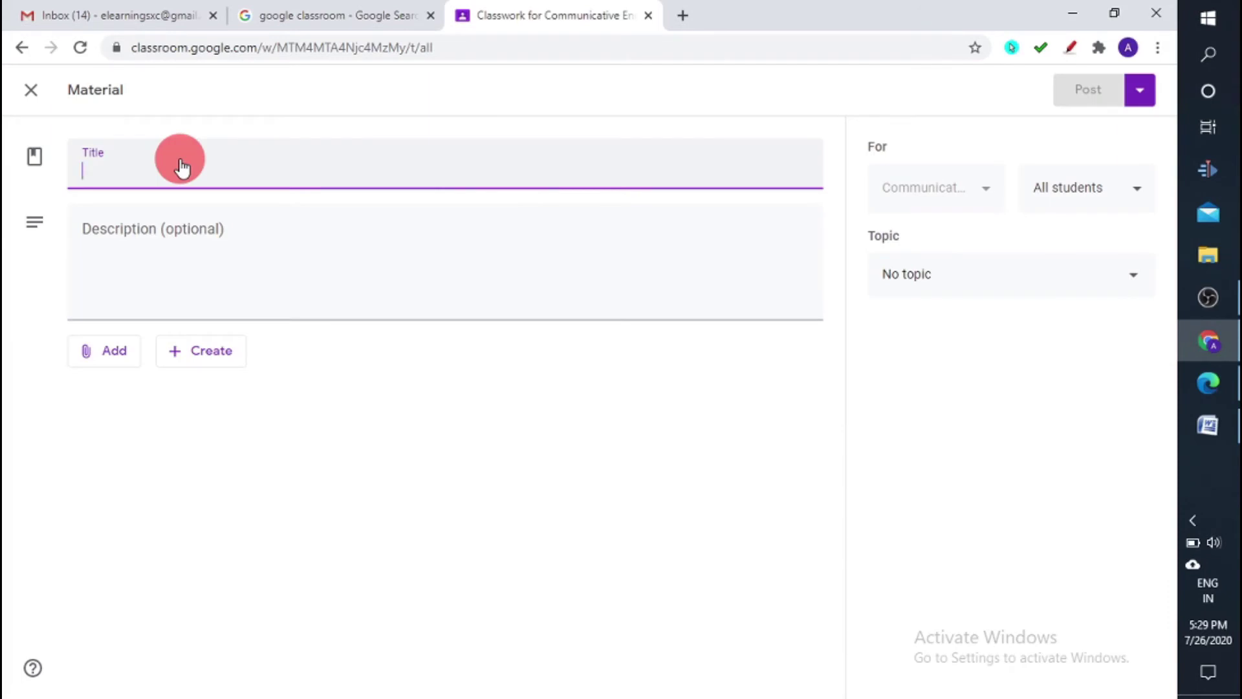
pyautogui.write('hi')
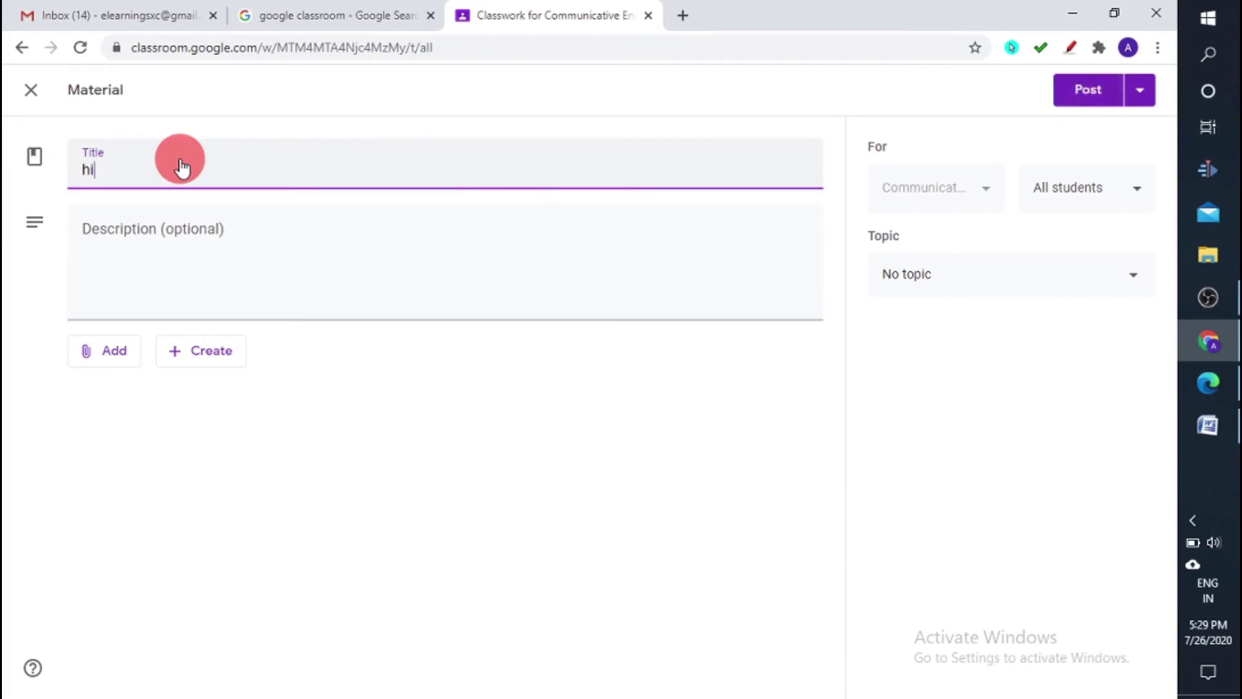
pyautogui.write('story of journalism i')
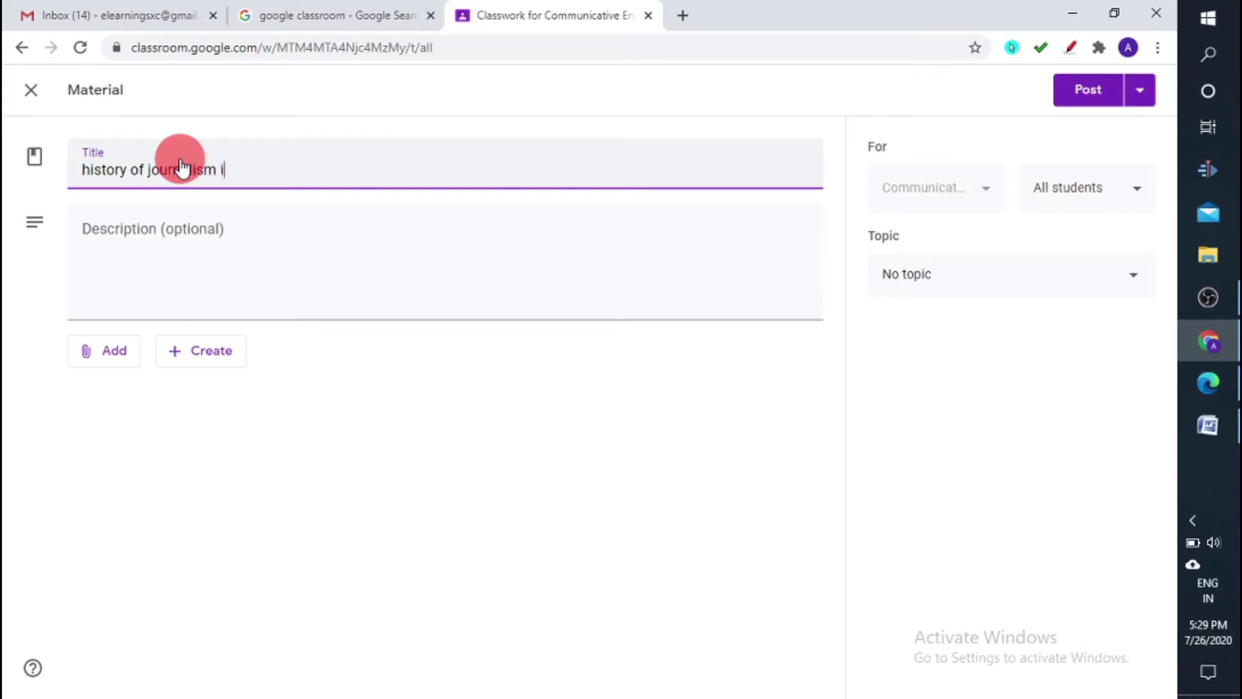
pyautogui.write('n India')
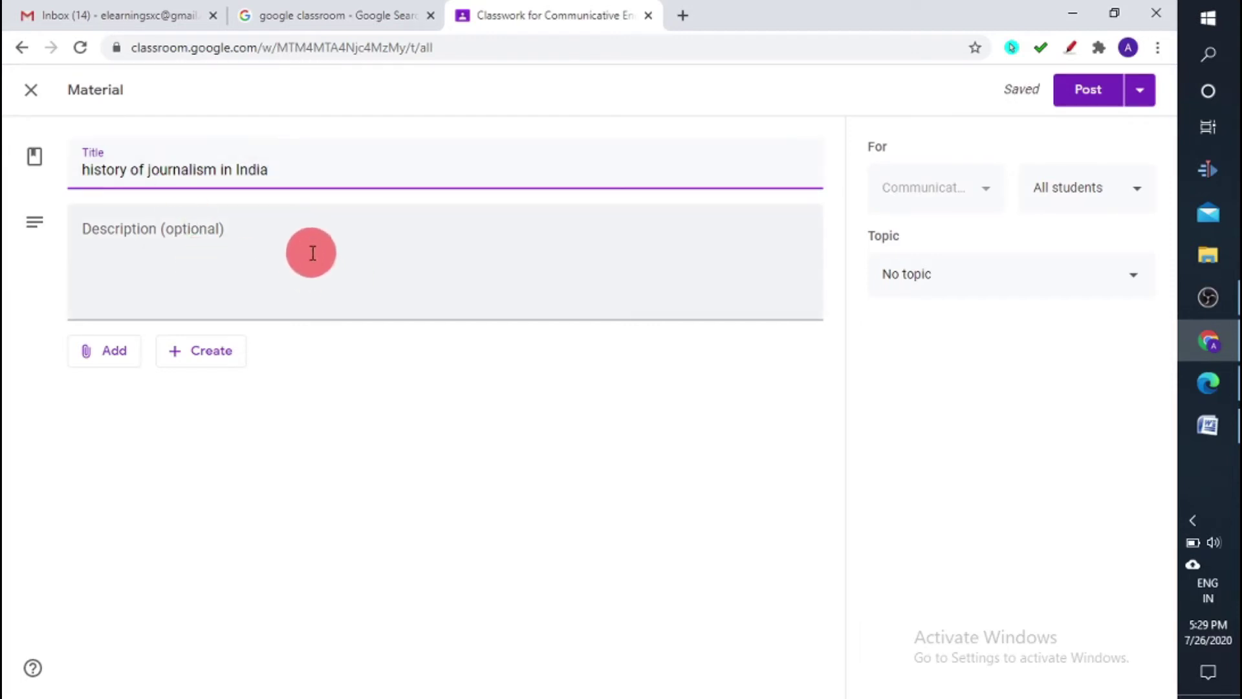
# Attach "Translated copy of CERTIFICATE (2).pdf" from Google Drive to the material
pyautogui.click(116, 353)
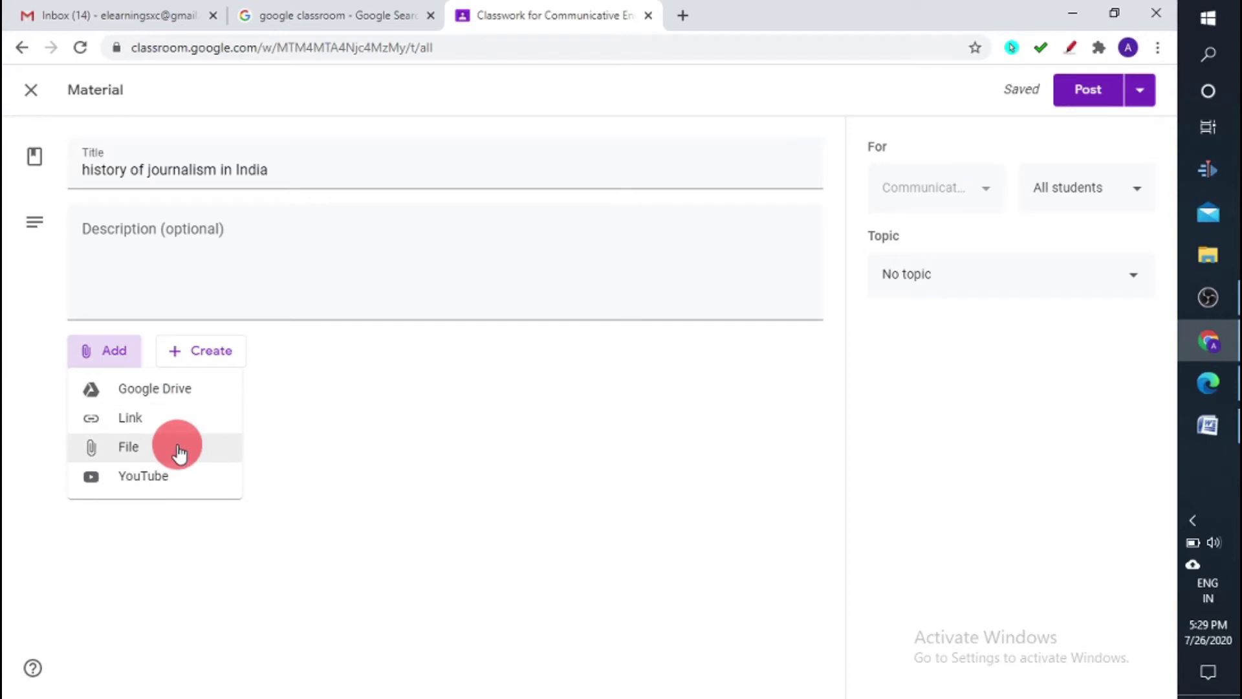
pyautogui.click(192, 392)
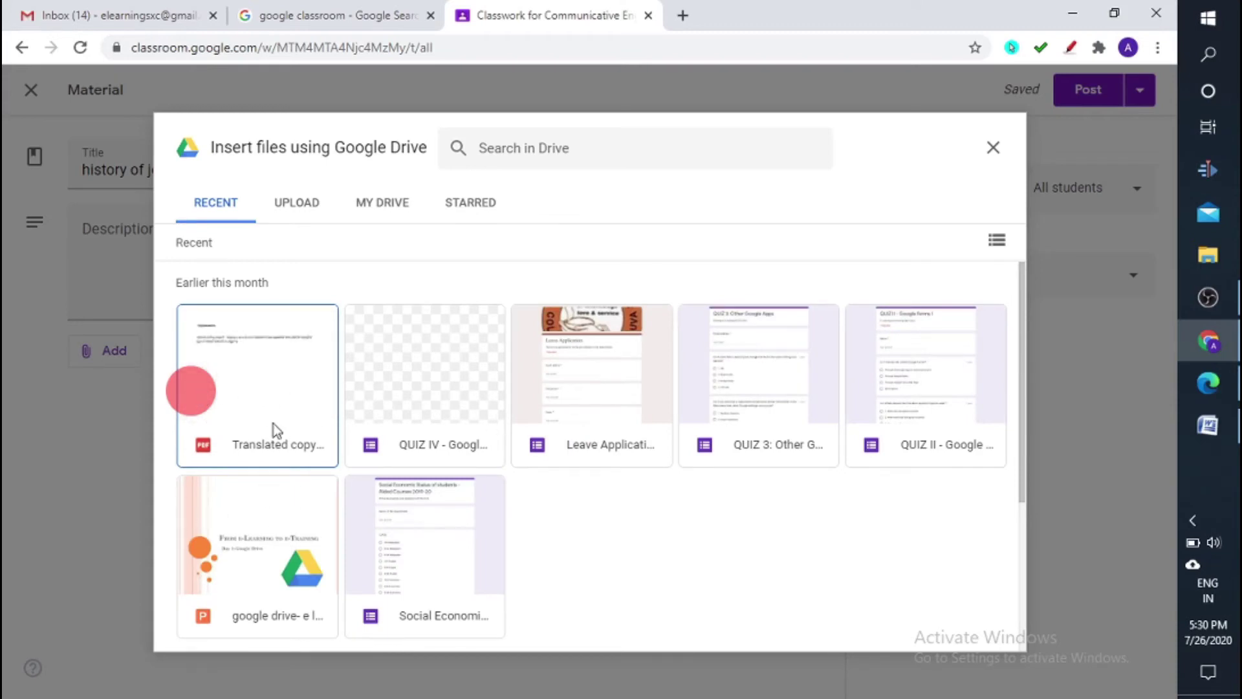
pyautogui.doubleClick(293, 404)
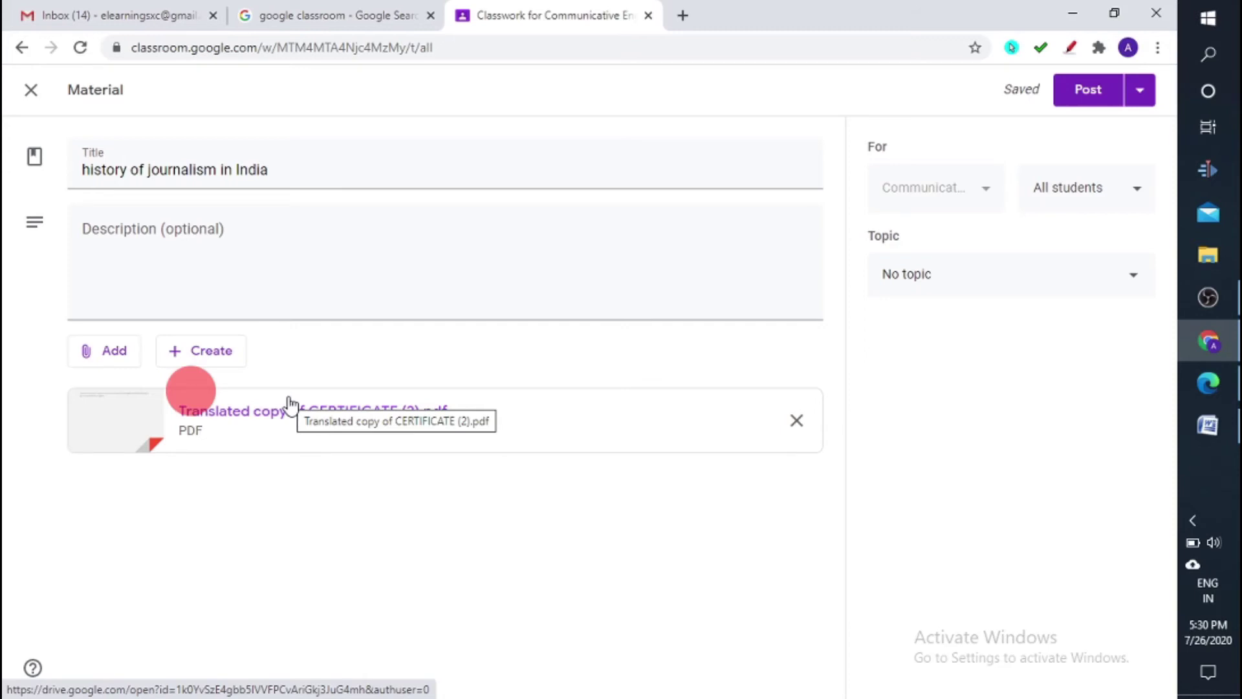
# Copy the web address of the open "google classroom" search results page and attach it to the material as a link
pyautogui.click(114, 350)
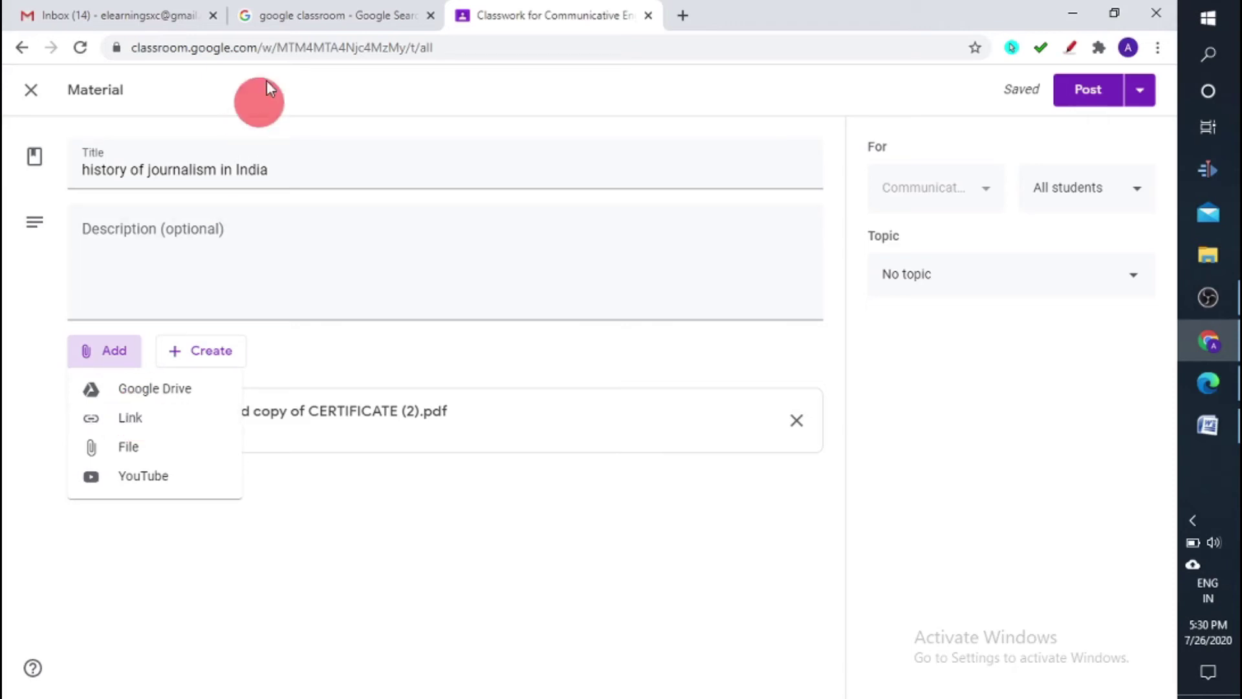
pyautogui.click(358, 17)
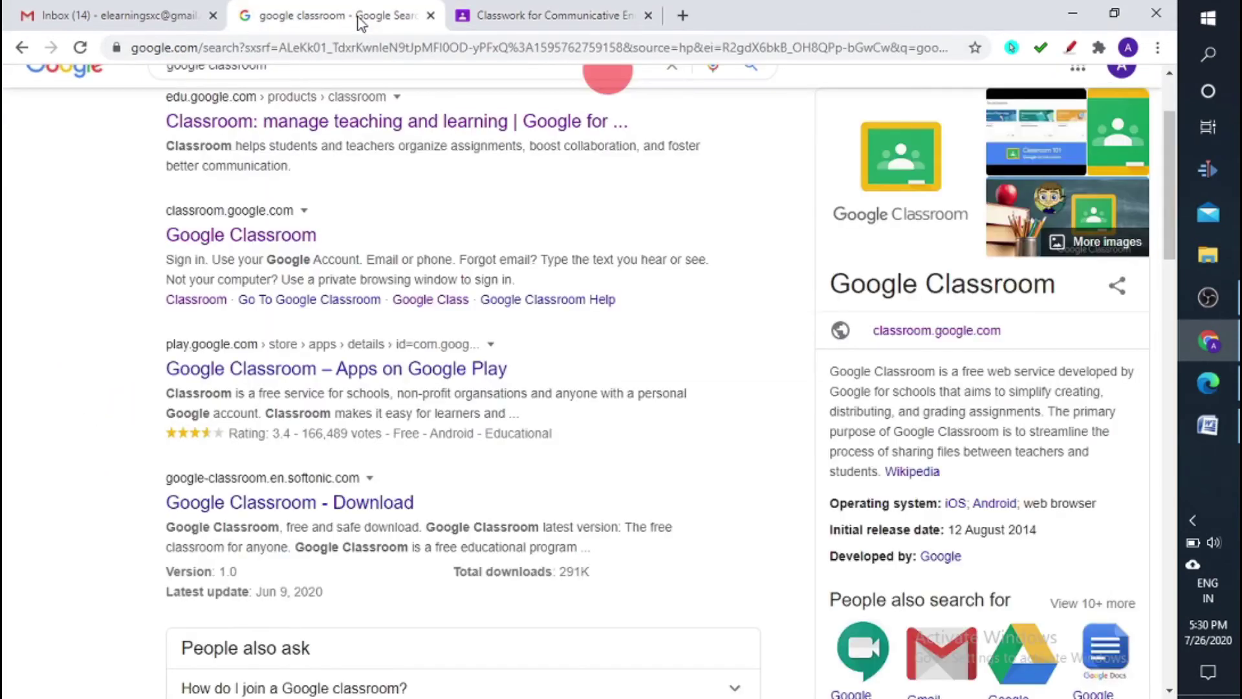
pyautogui.click(691, 46)
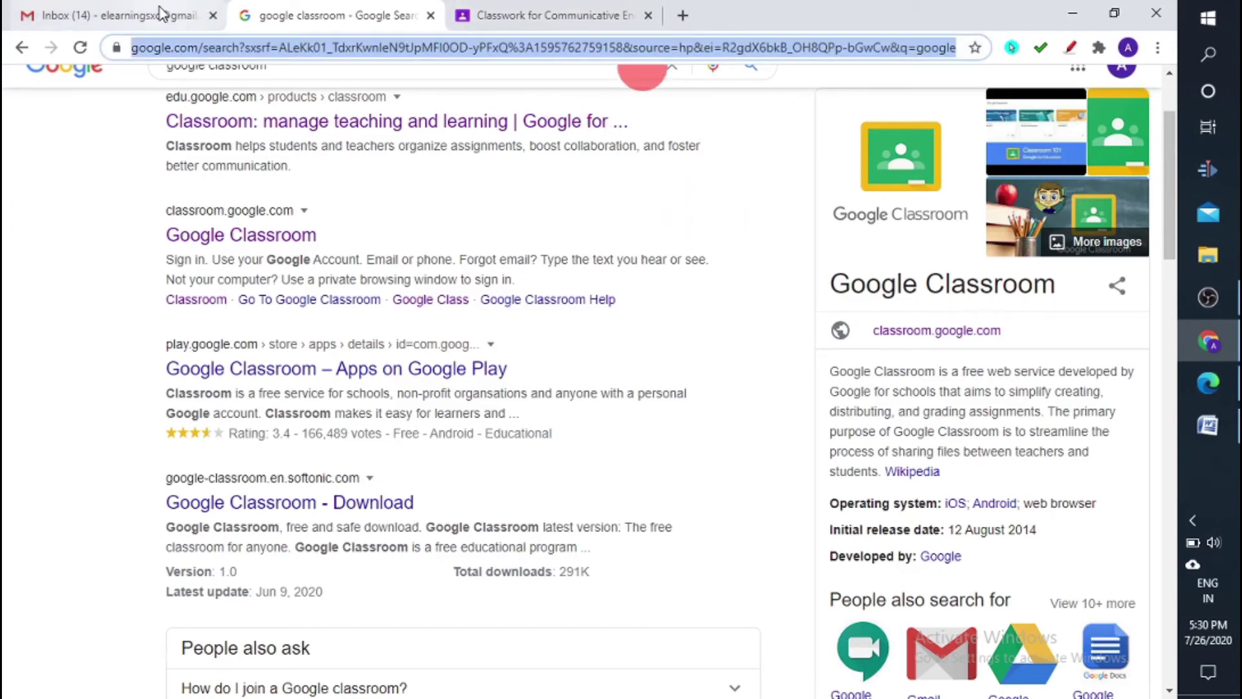
pyautogui.click(536, 15)
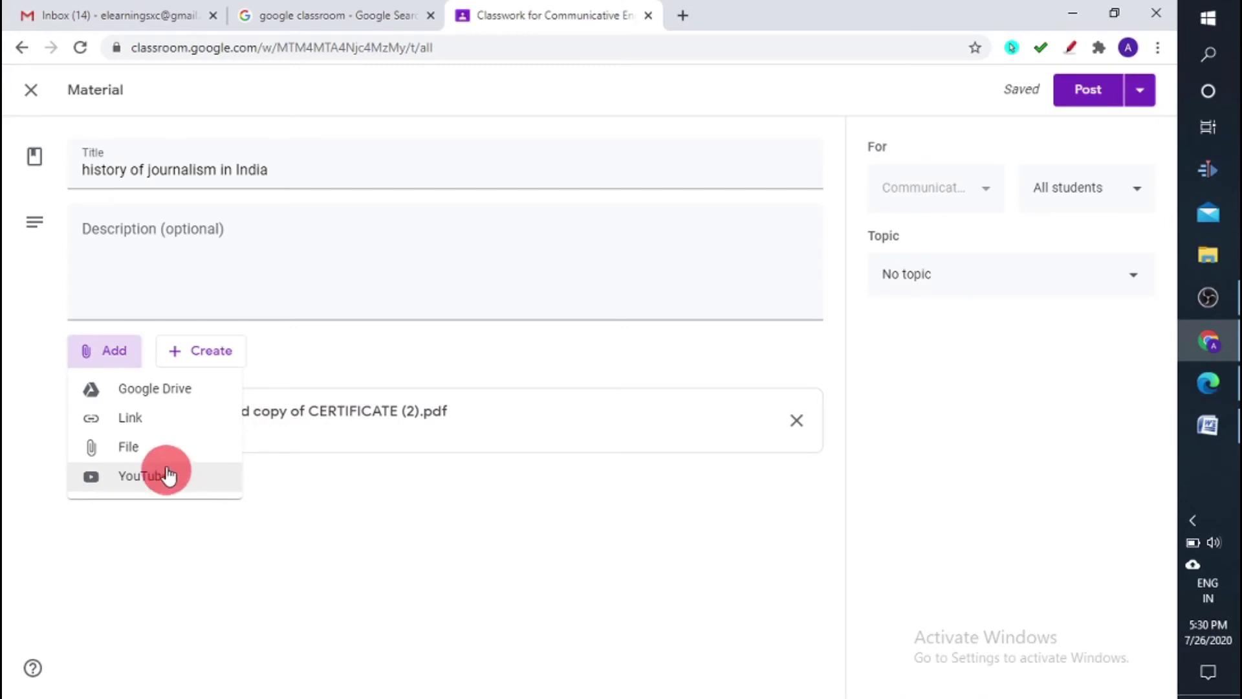
pyautogui.click(165, 432)
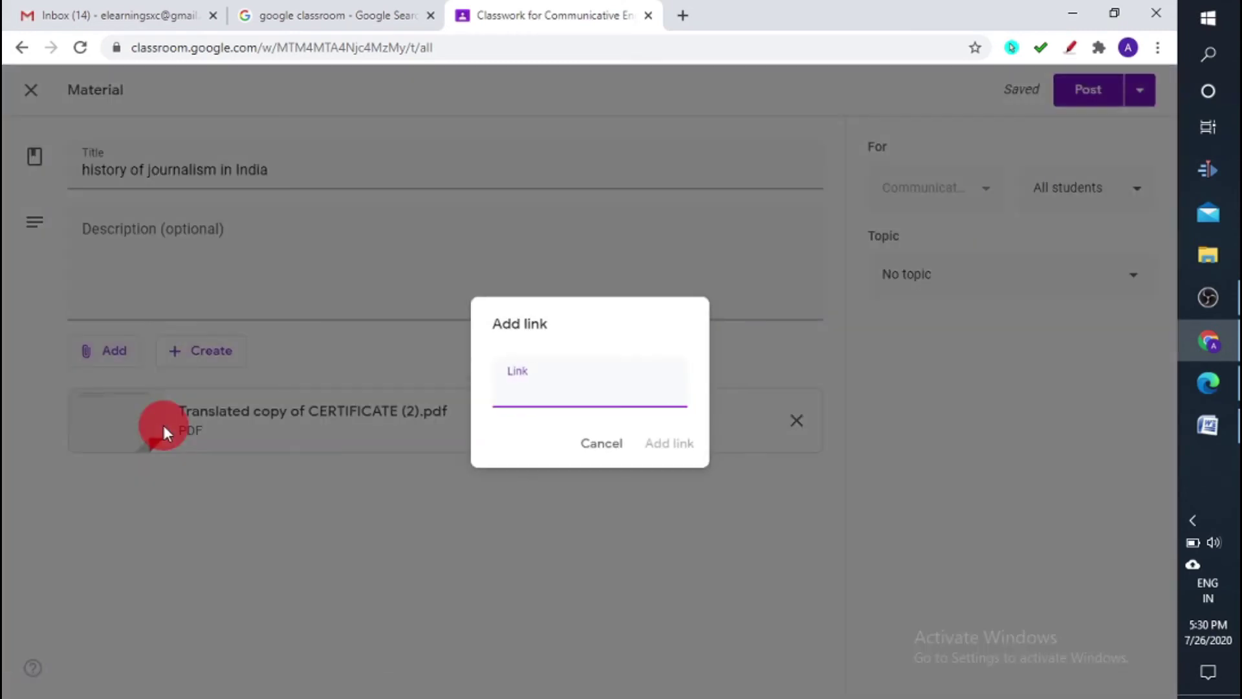
pyautogui.hotkey('ctrl', 'v')
pyautogui.click(679, 444)
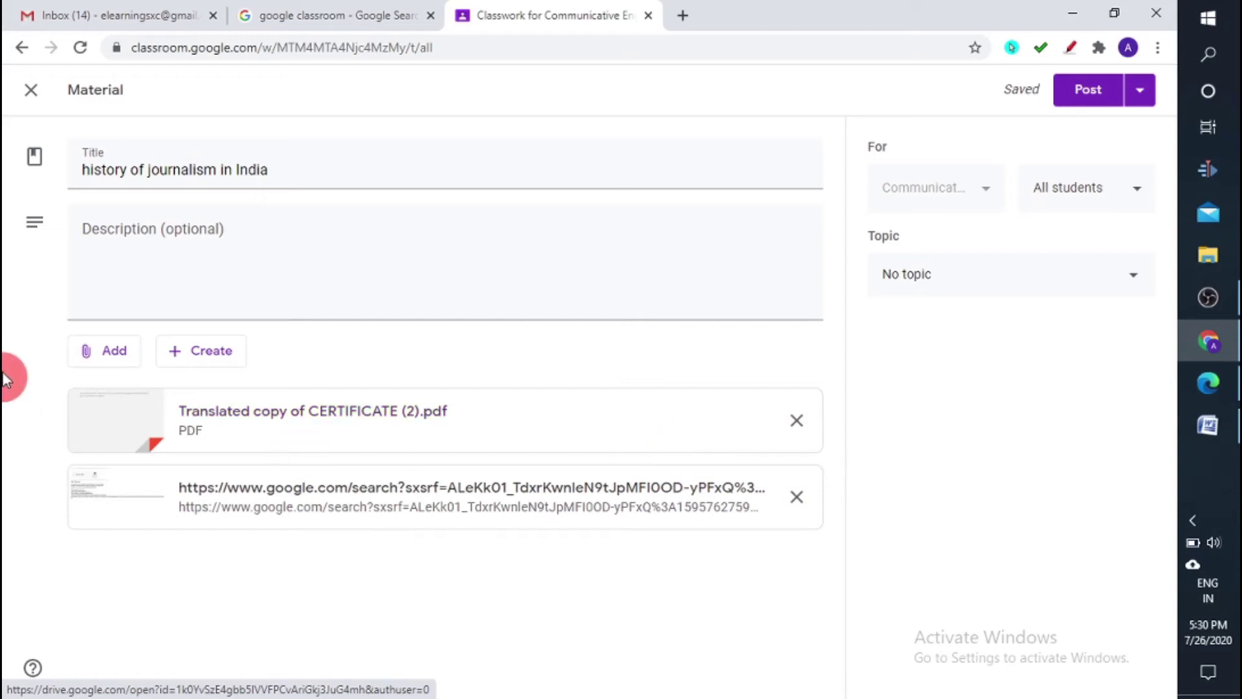
# Attach the Word file 1.docx to the material as a file
pyautogui.click(113, 357)
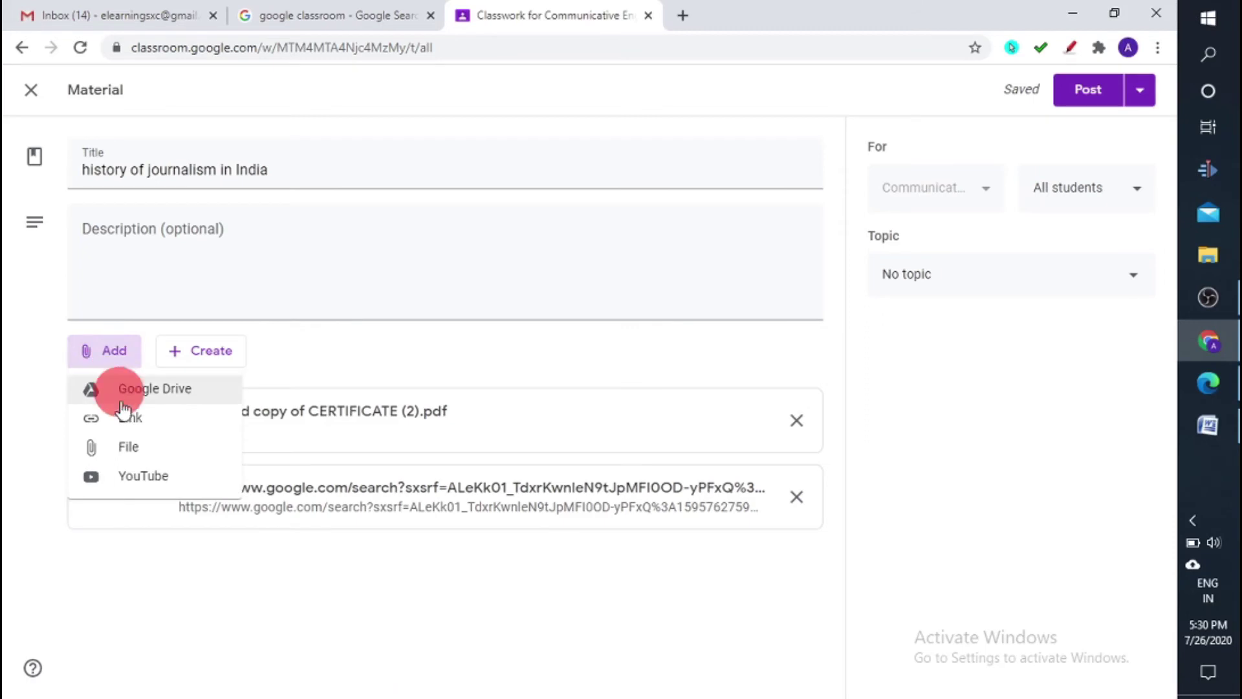
pyautogui.click(129, 447)
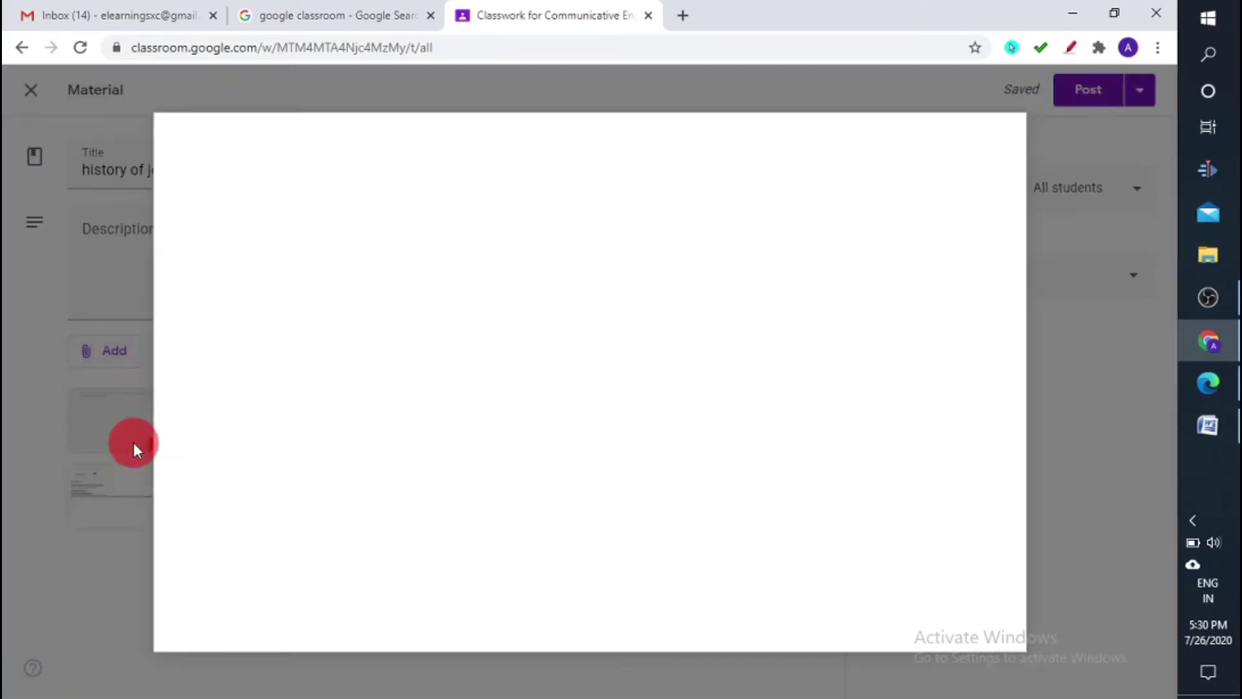
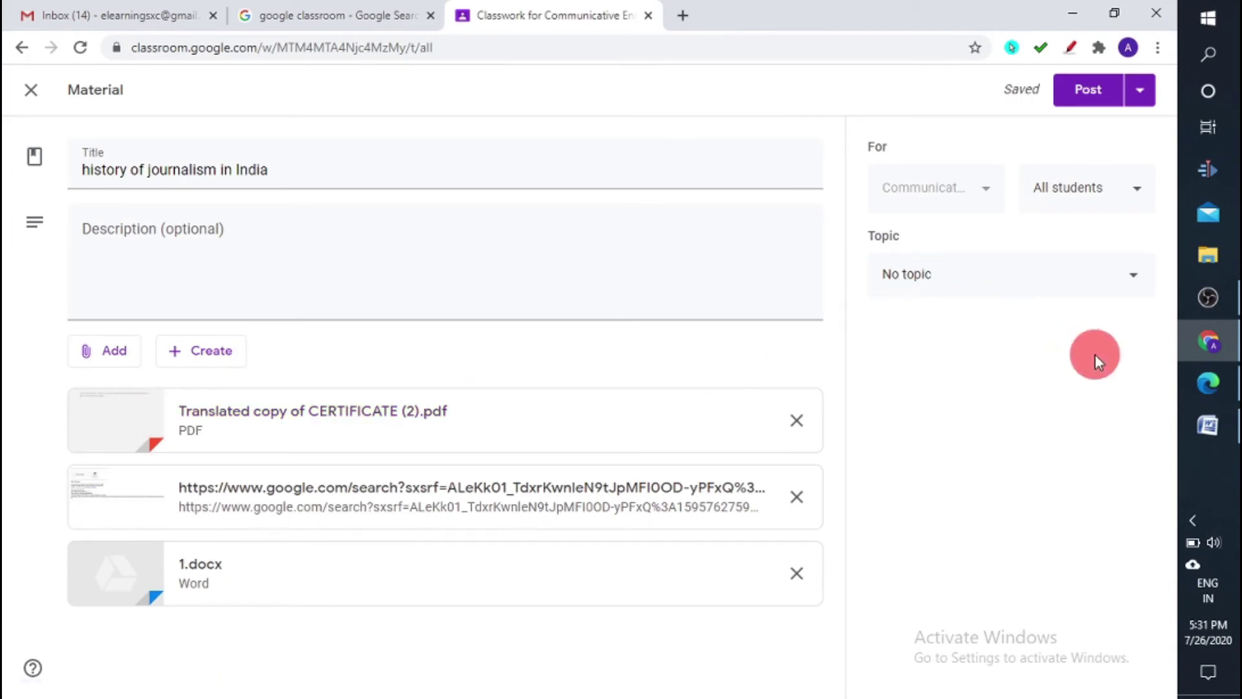
# Search YouTube for "history of journalism in india" and attach the video "History of journalism in India - Session 2" to the material
pyautogui.click(116, 352)
pyautogui.click(143, 479)
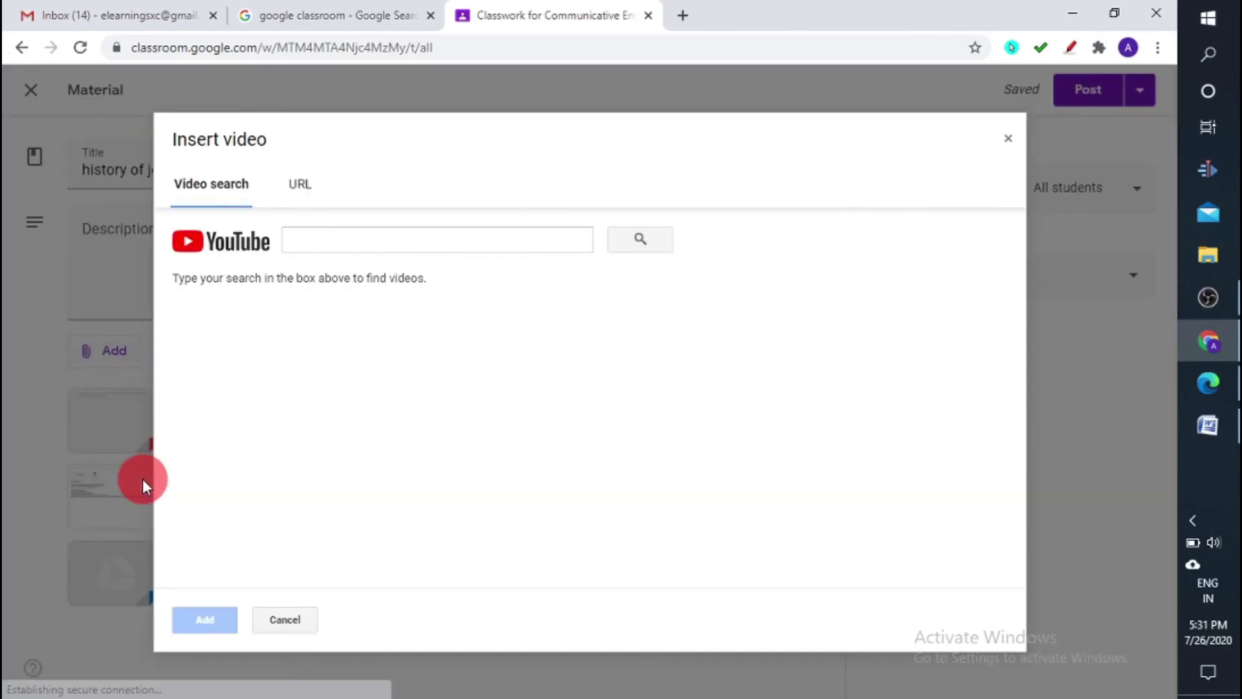
pyautogui.click(298, 187)
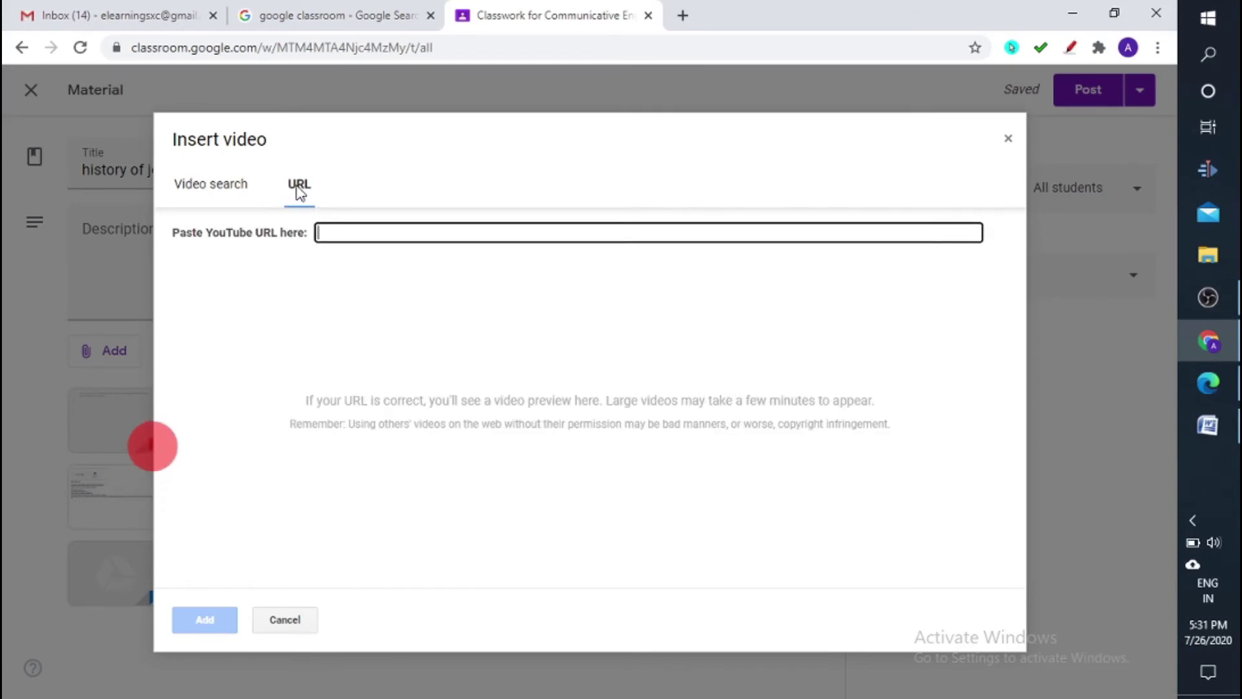
pyautogui.click(219, 188)
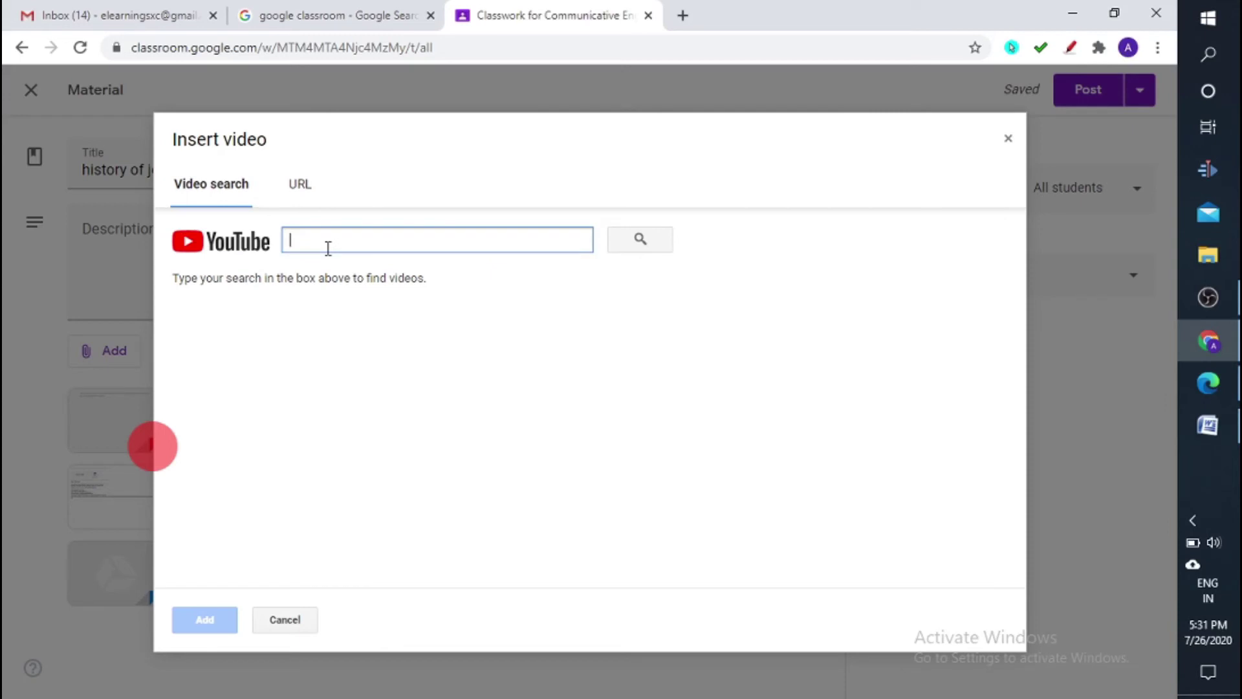
pyautogui.write('pr')
pyautogui.press('BackSpace')
pyautogui.press('BackSpace')
pyautogui.write('H')
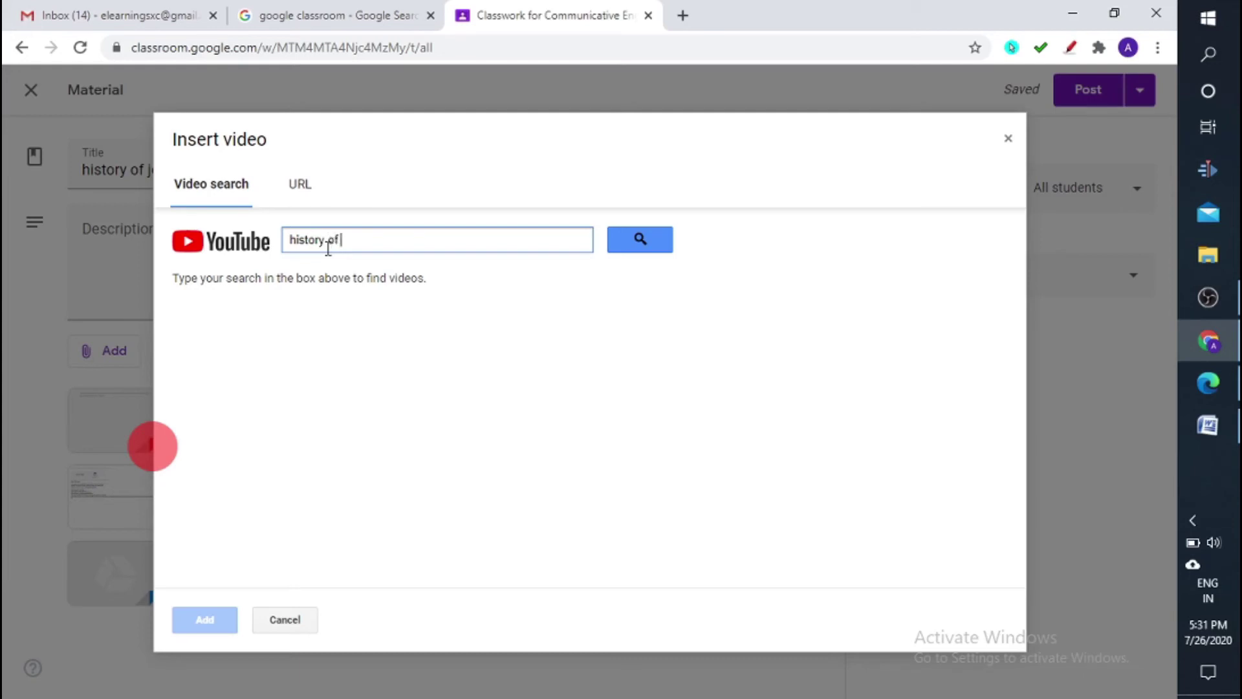
pyautogui.write('istory of journalism in india')
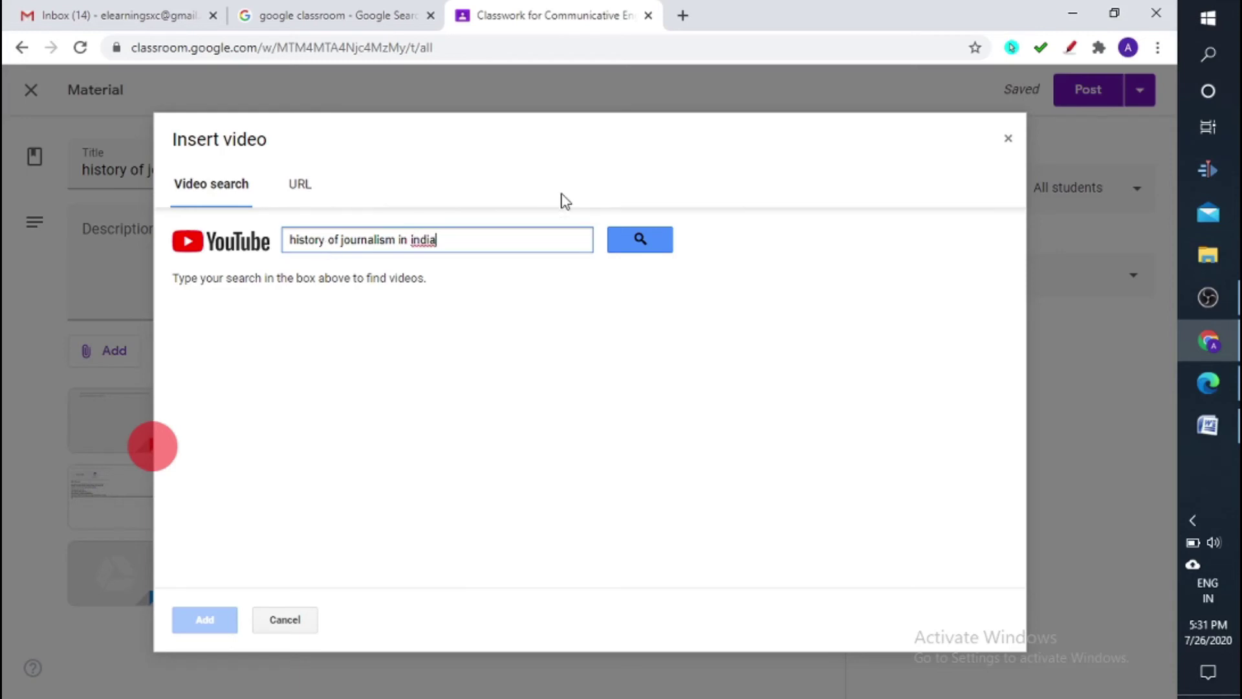
pyautogui.click(639, 238)
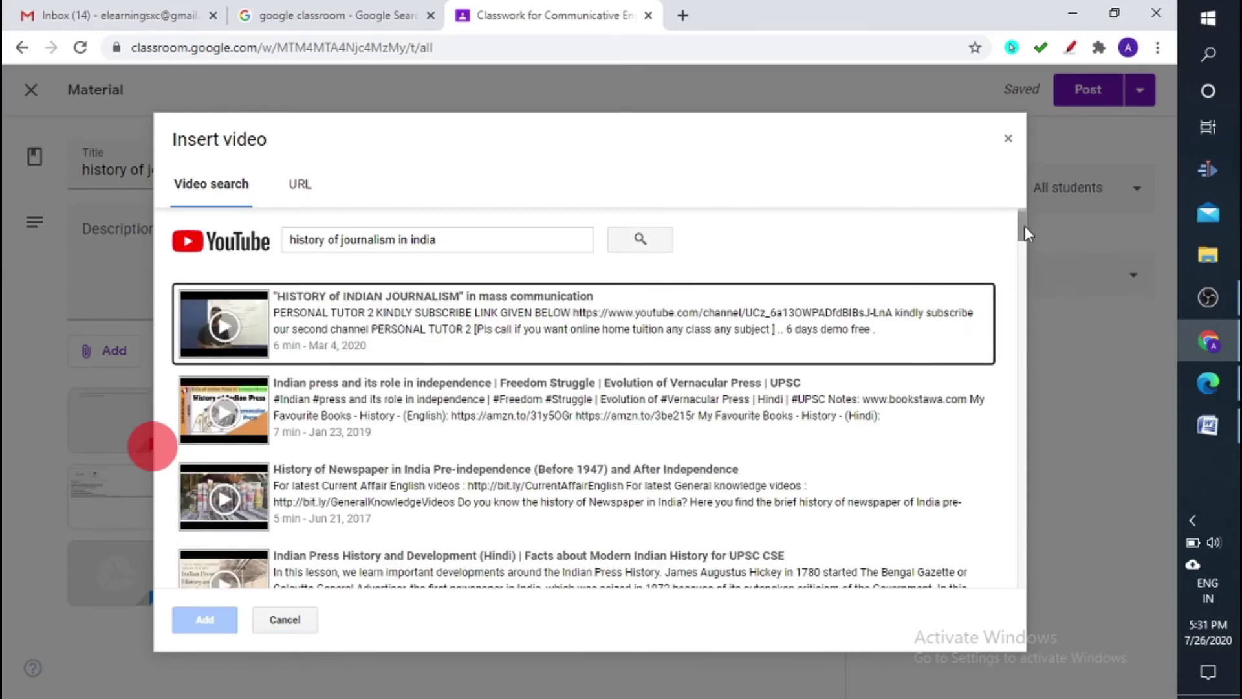
pyautogui.moveTo(1024, 227); pyautogui.dragTo(1024, 289)
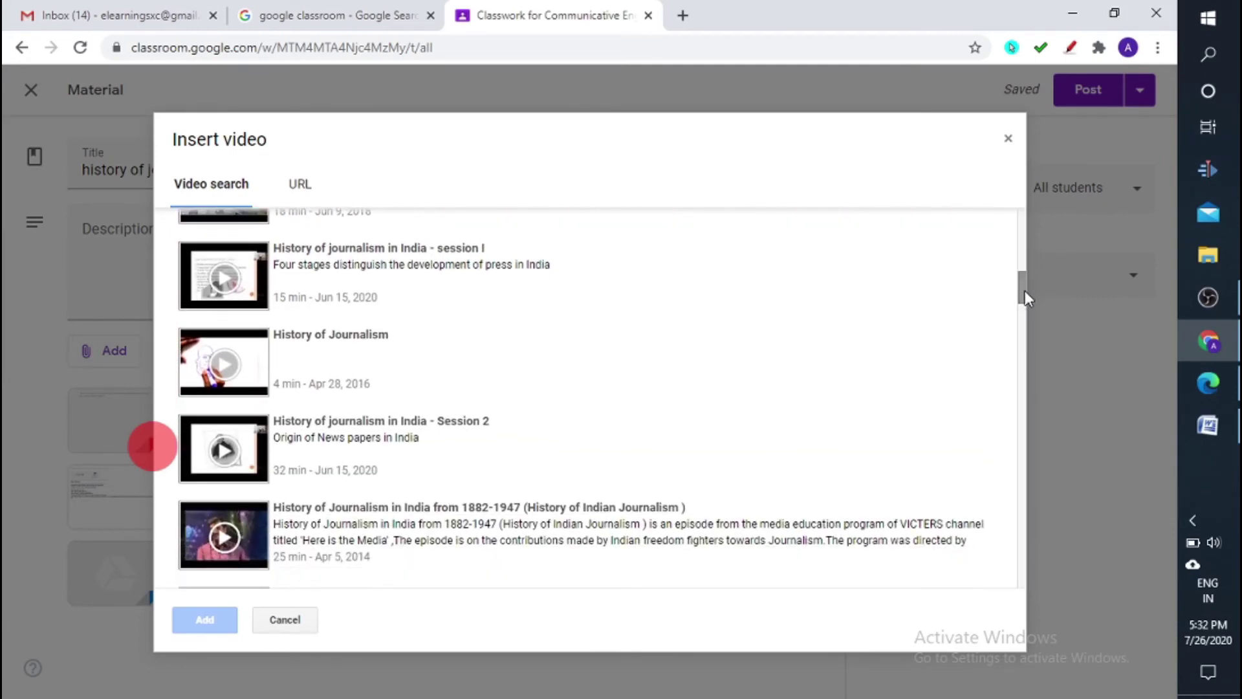
pyautogui.doubleClick(414, 446)
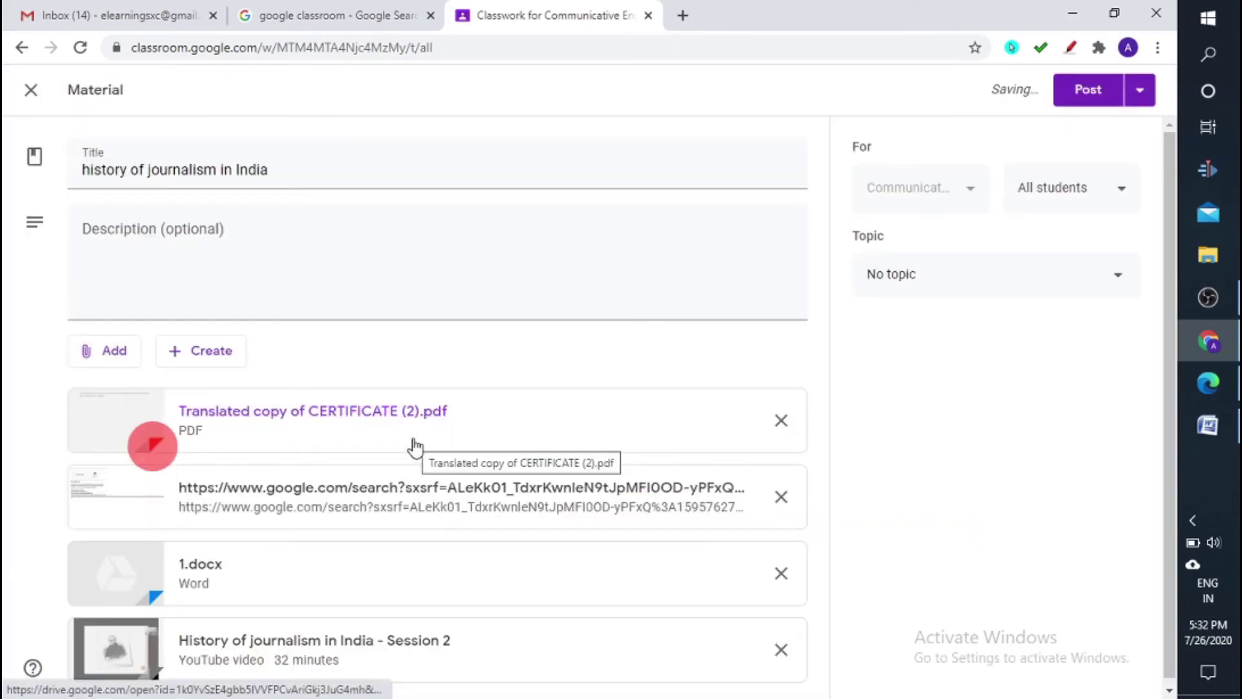
pyautogui.moveTo(1169, 285); pyautogui.dragTo(1132, 498)
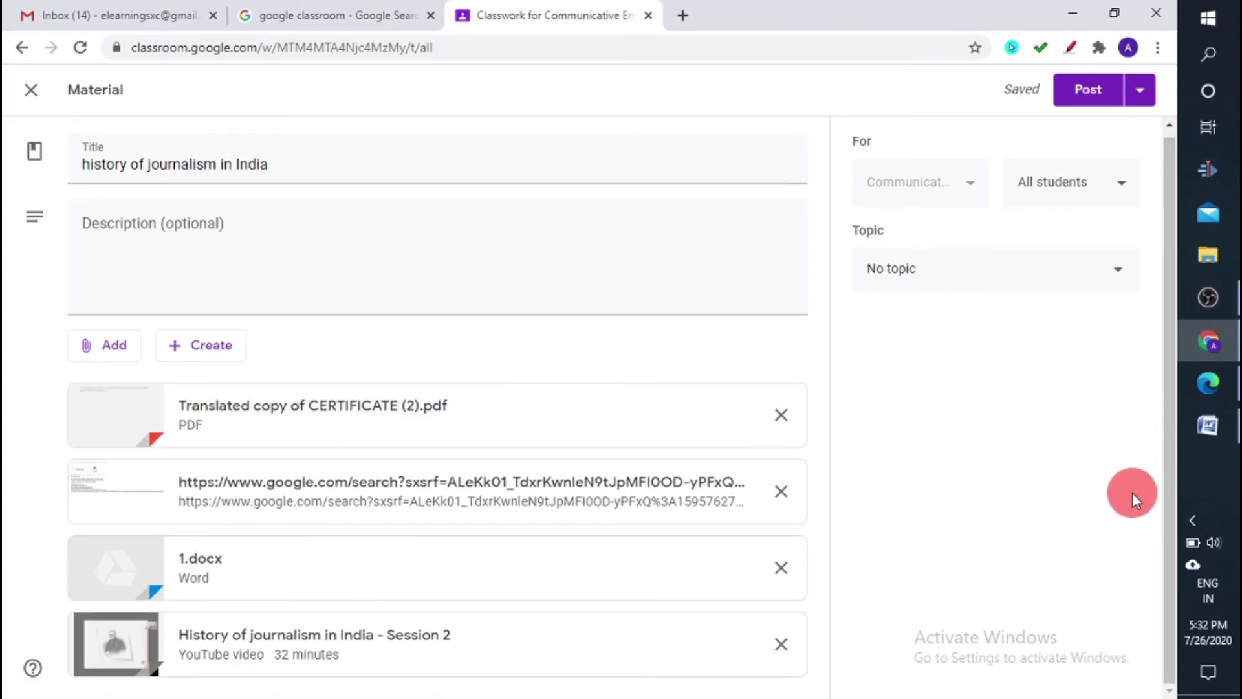
pyautogui.moveTo(1131, 492)
pyautogui.mouseDown()
pyautogui.moveTo(1170, 432)
pyautogui.moveTo(1170, 494)
pyautogui.mouseUp()
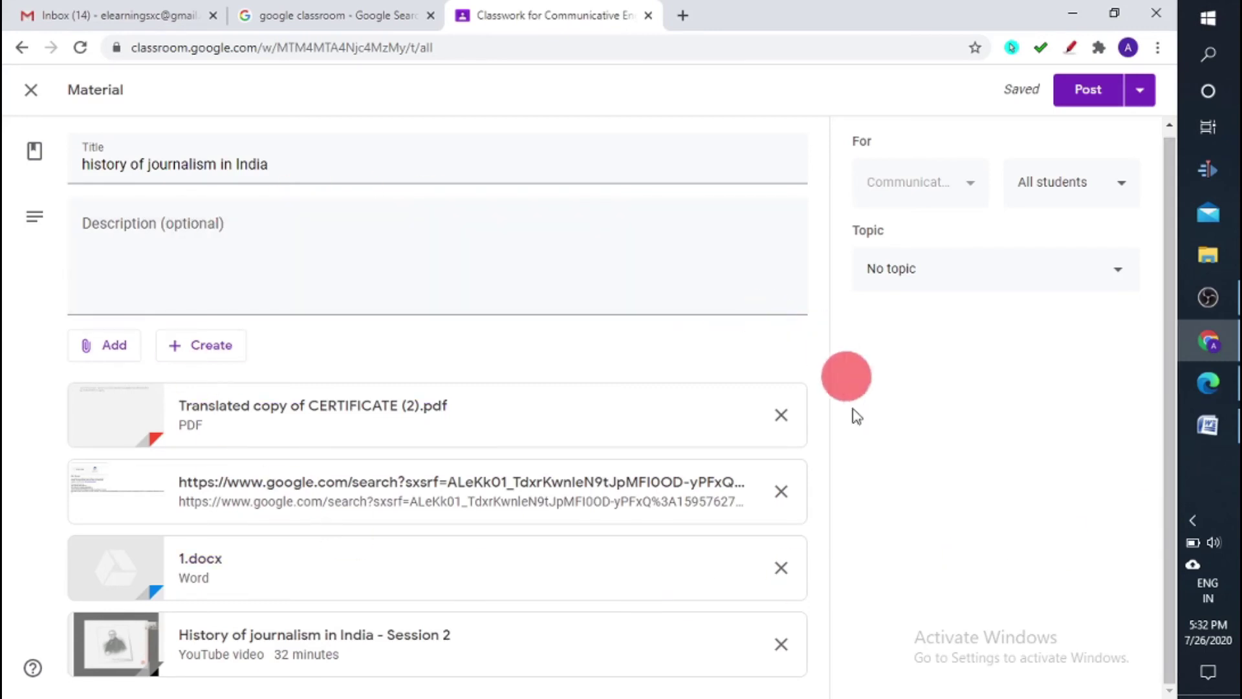
pyautogui.click(110, 346)
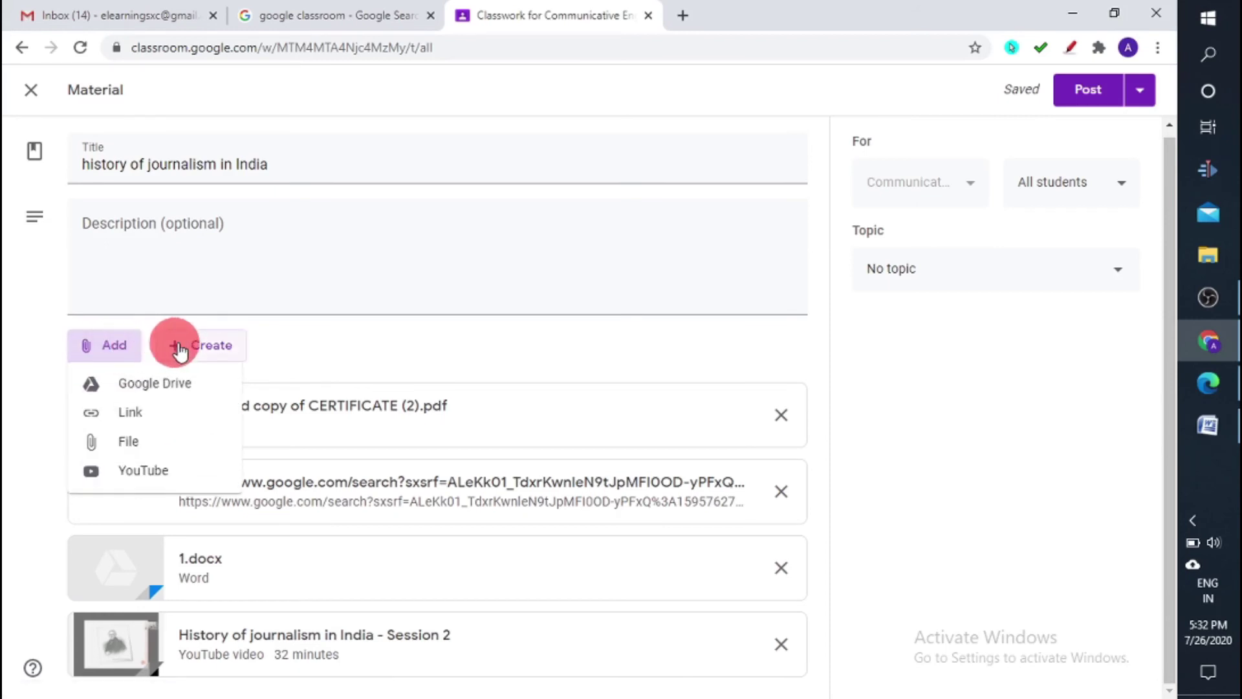
pyautogui.click(202, 352)
pyautogui.click(202, 352)
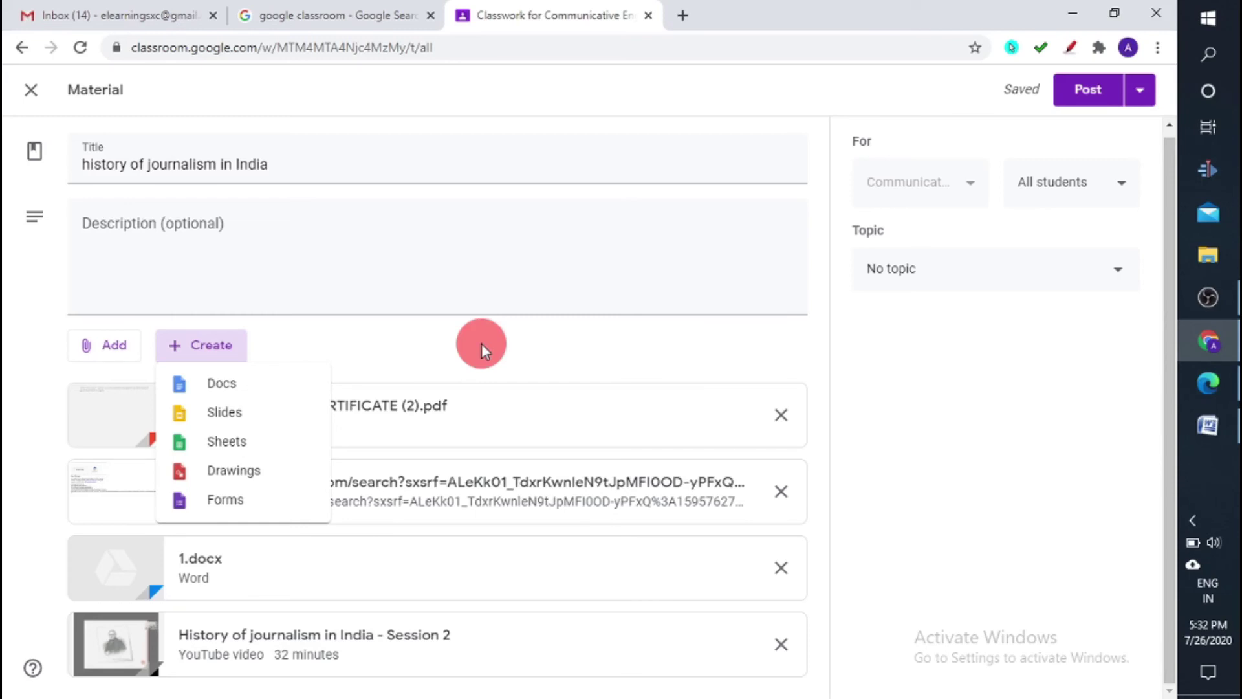
pyautogui.click(424, 348)
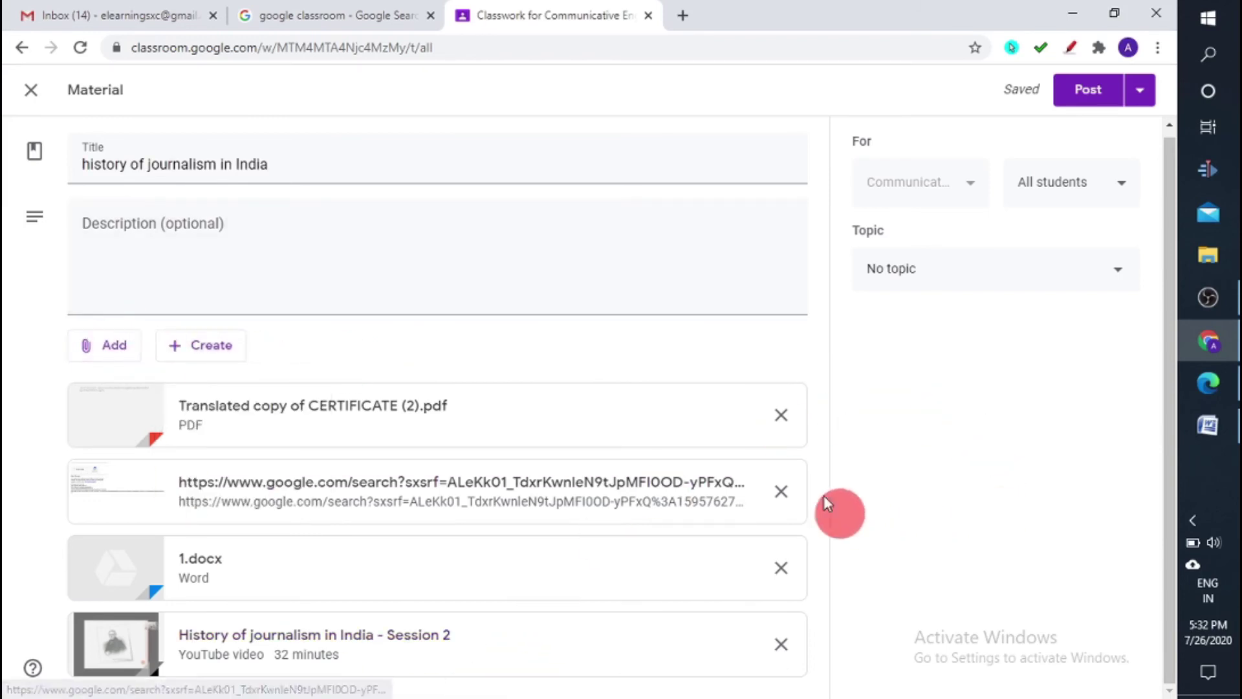
# Assign the material to the topic "History of Journalism in India"
pyautogui.click(1049, 275)
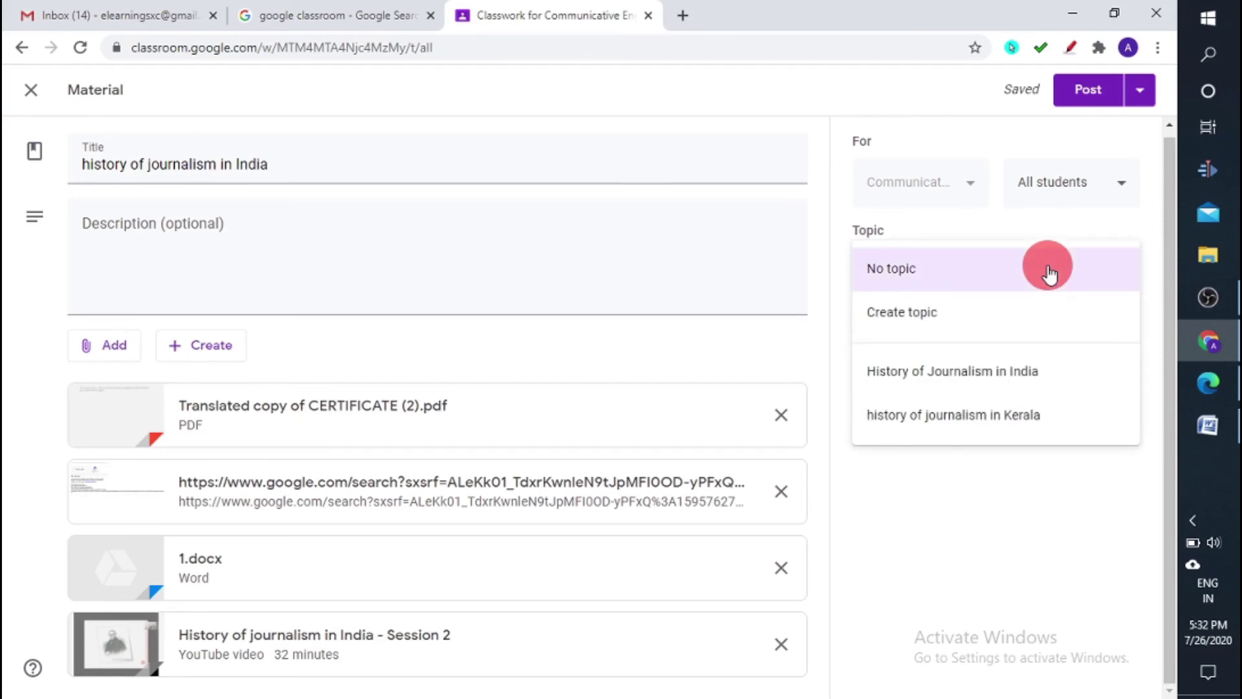
pyautogui.click(1044, 386)
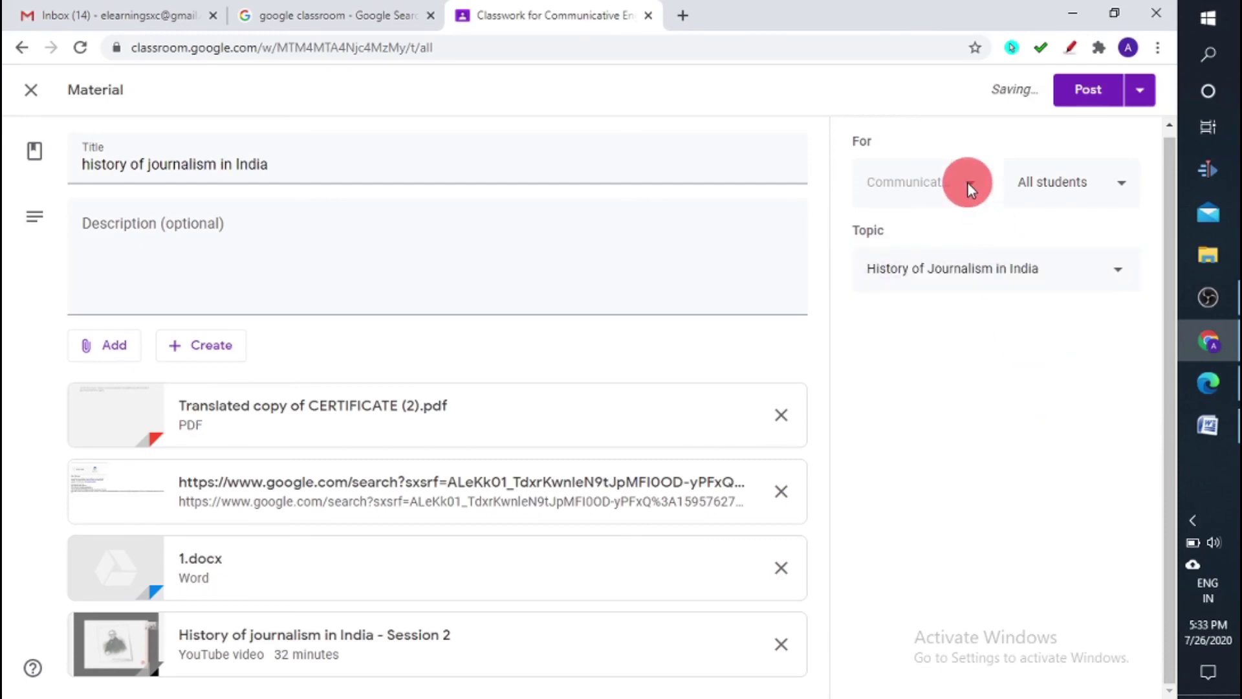
# Clear the recipient selection of the material and reselect All students
pyautogui.click(1077, 188)
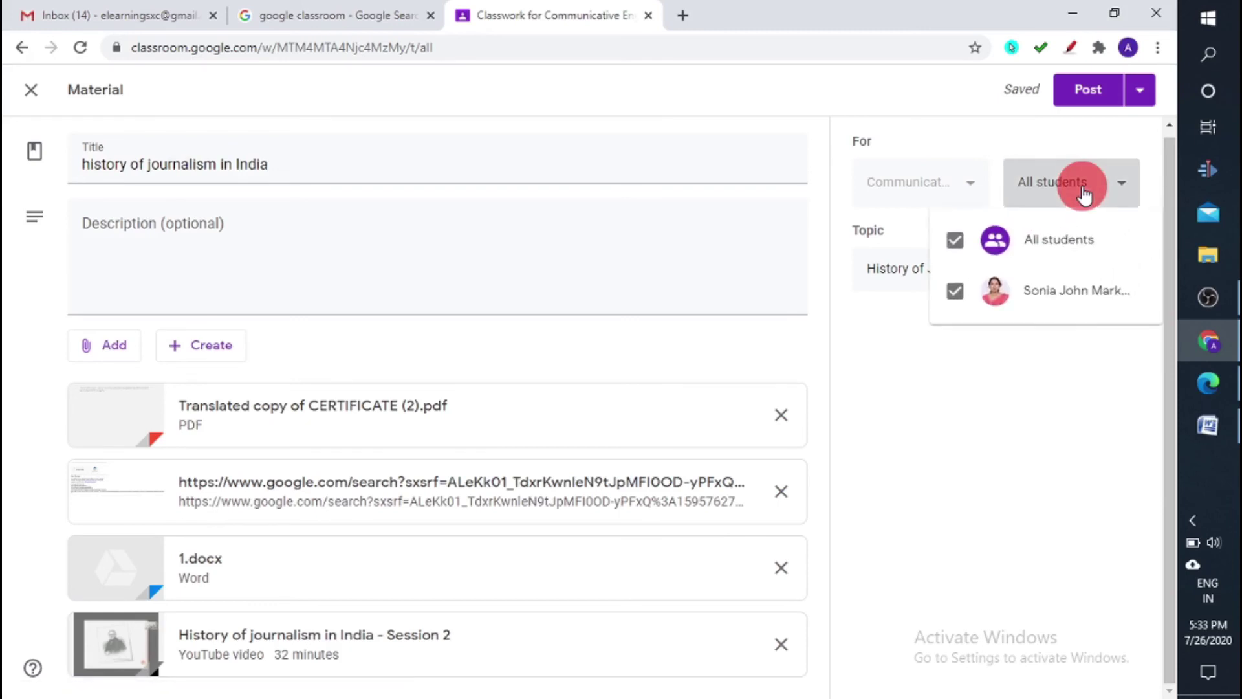
pyautogui.click(1078, 260)
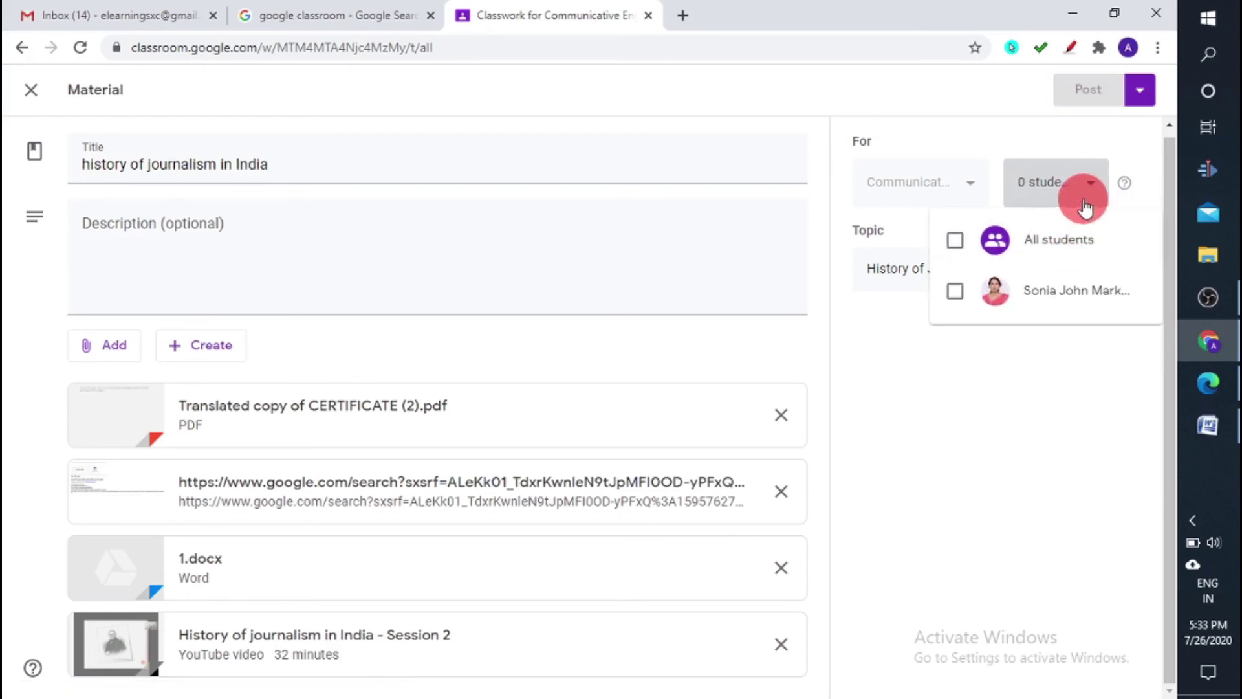
pyautogui.click(1081, 201)
pyautogui.click(1094, 189)
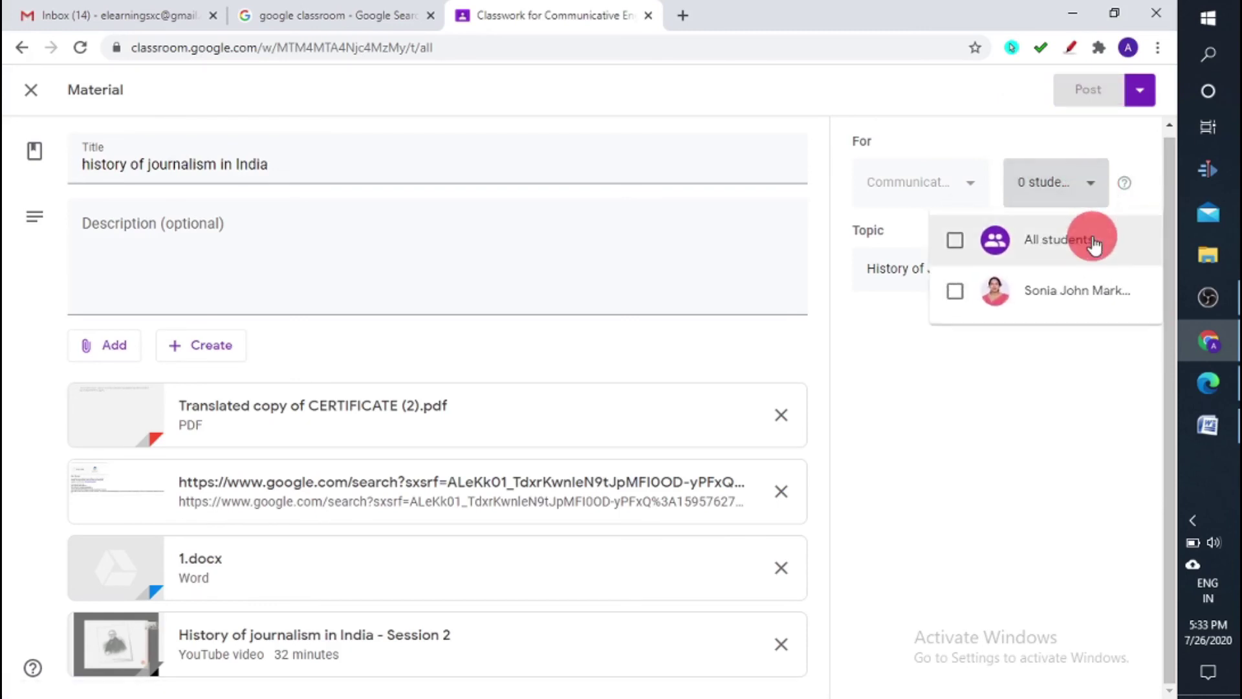
pyautogui.click(1089, 242)
pyautogui.click(1098, 195)
# Post the "history of journalism in India" material to the class
pyautogui.click(1096, 92)
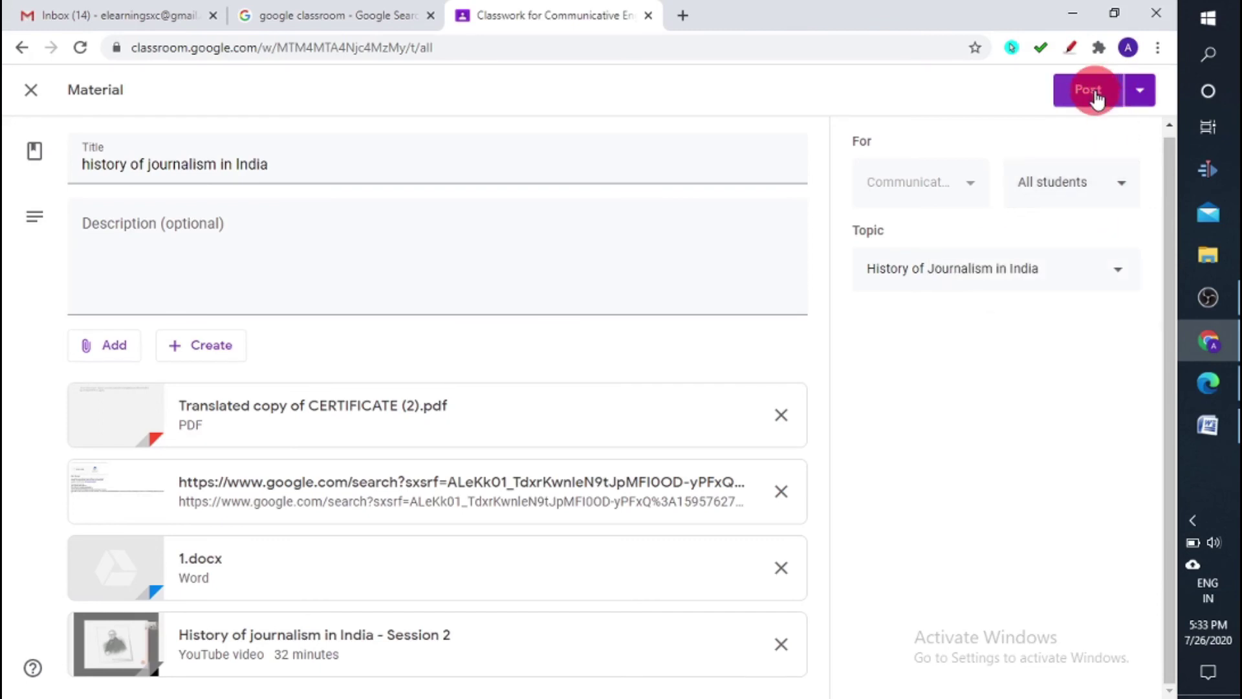
pyautogui.click(1096, 92)
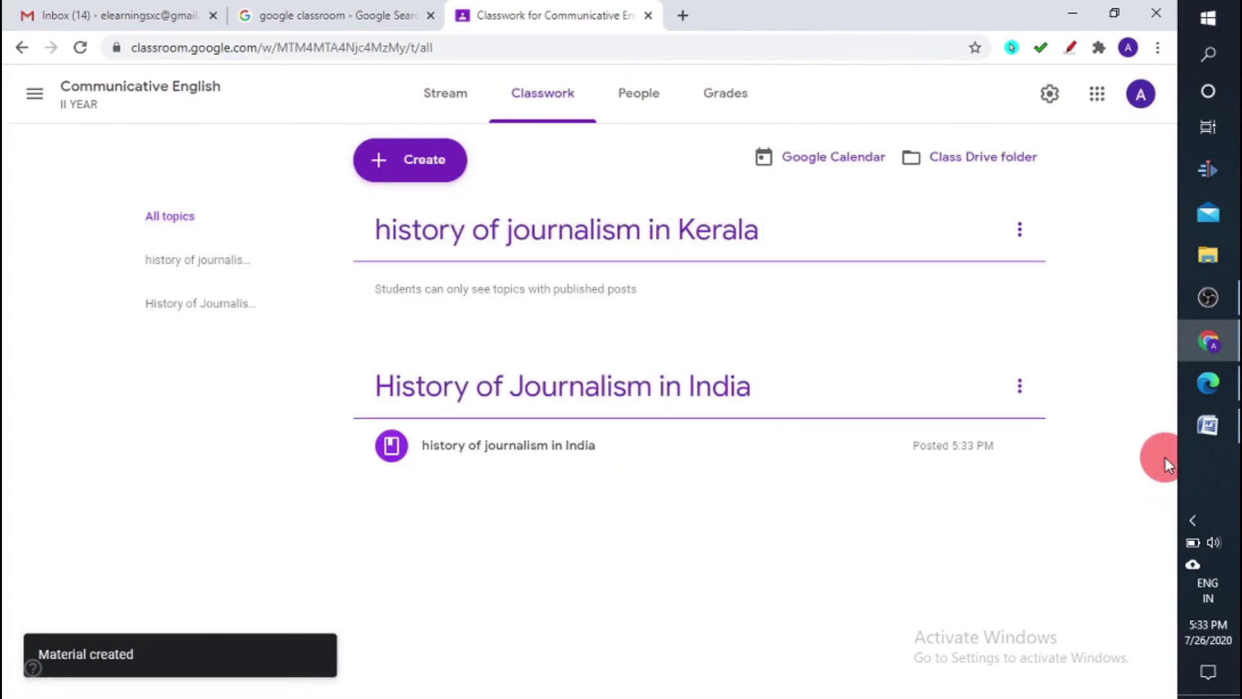
pyautogui.click(542, 255)
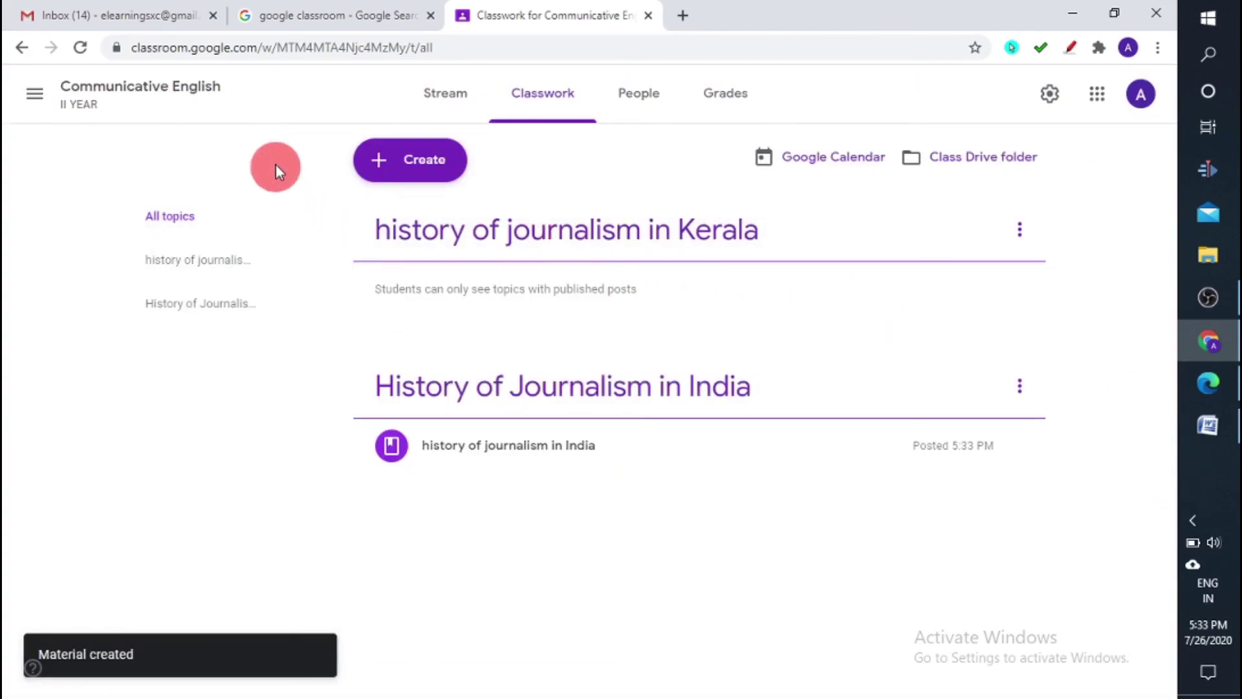
# Refresh the class stream, dismiss the customization tip and open the posted "history of journalism in India" material to review its attachments
pyautogui.click(446, 97)
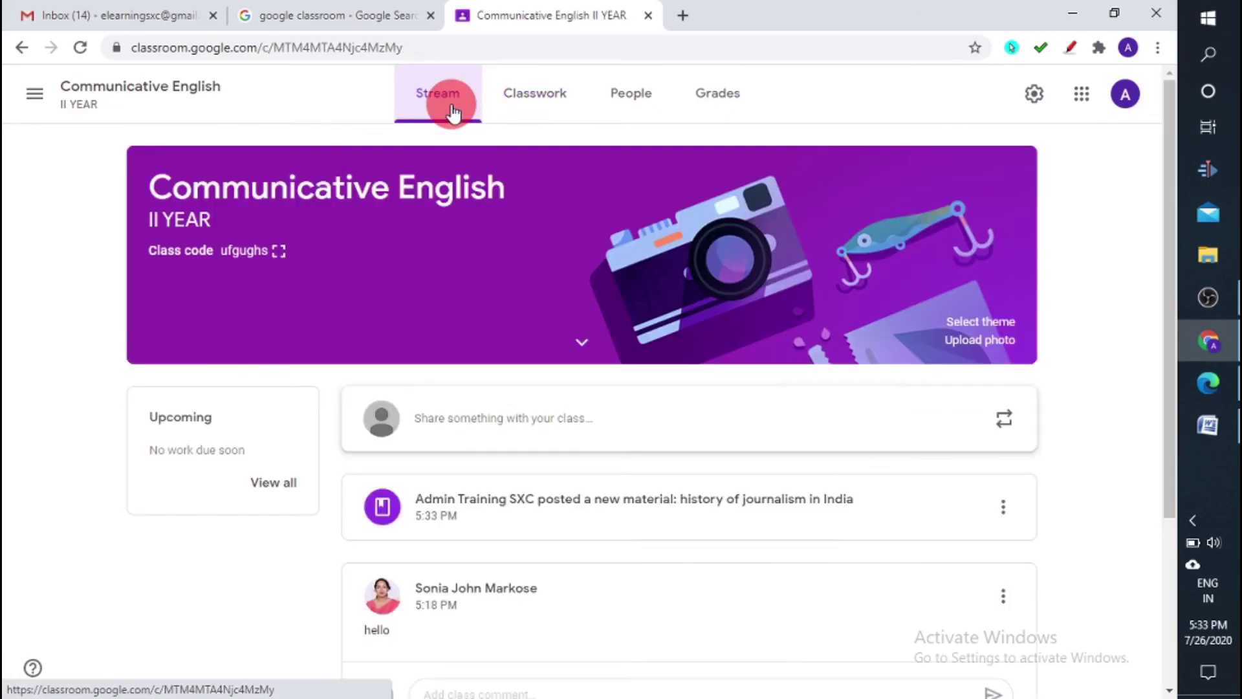
pyautogui.click(80, 47)
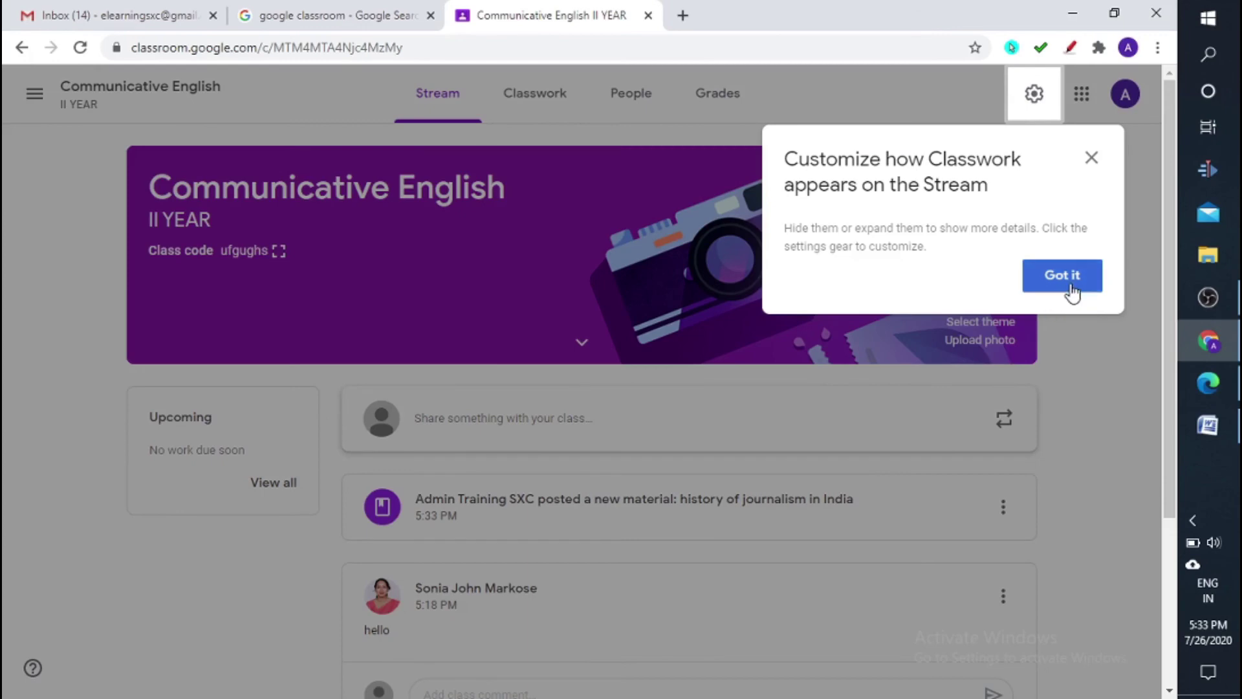
pyautogui.click(1062, 275)
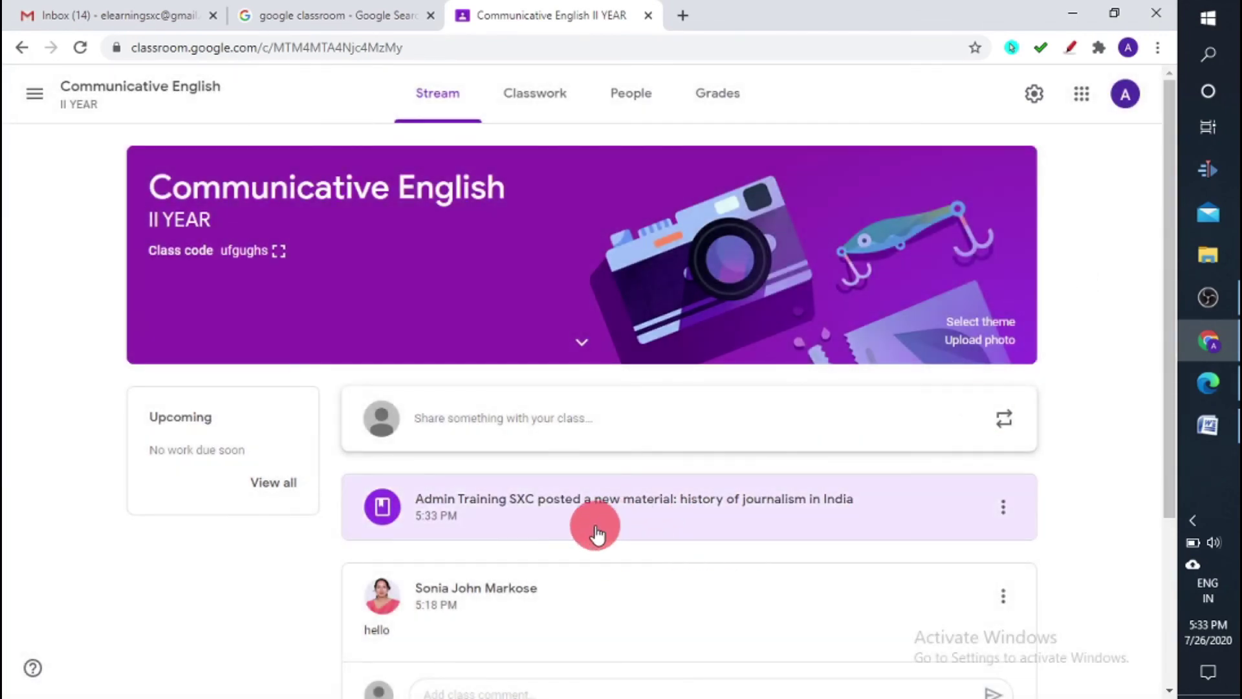
pyautogui.click(806, 516)
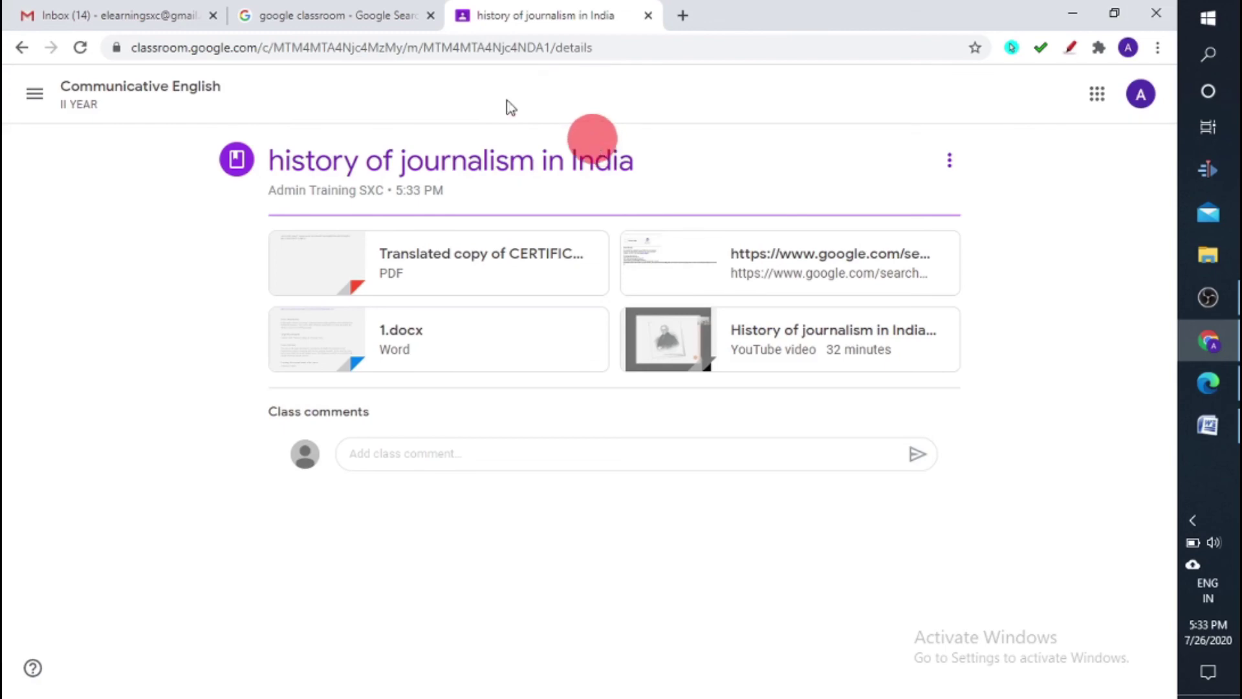
# Go back from the material details to the class stream and open the Classwork page
pyautogui.click(347, 19)
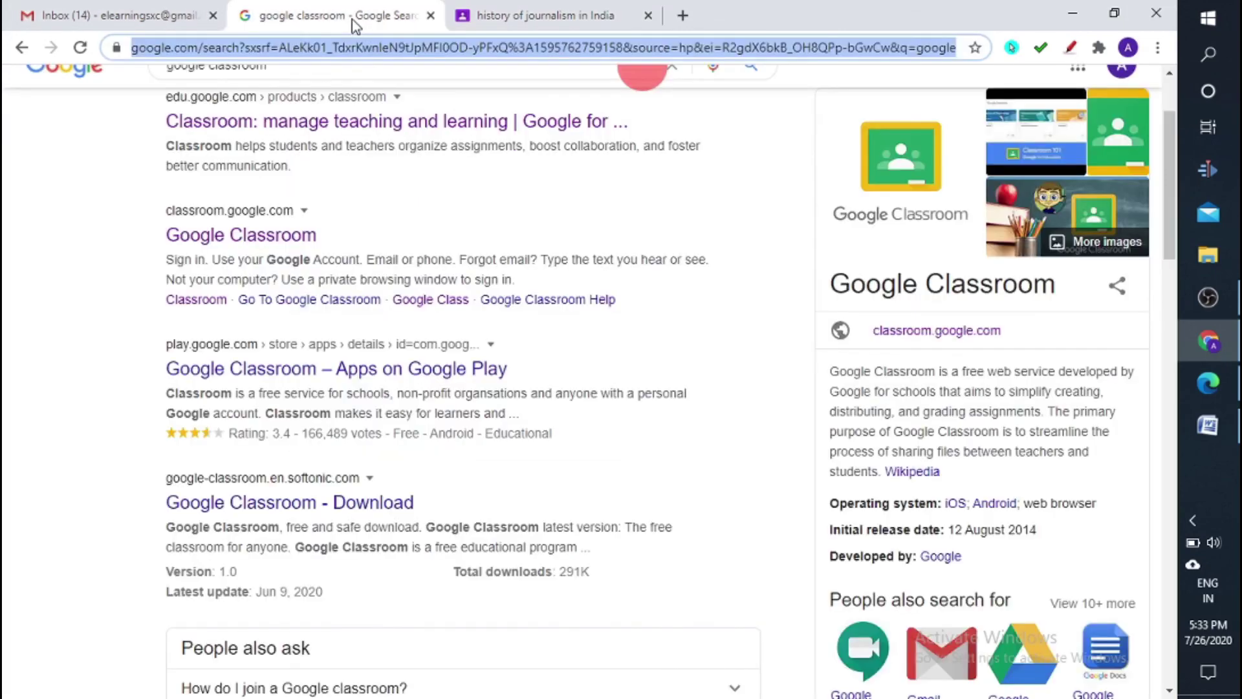
pyautogui.click(544, 16)
pyautogui.click(23, 49)
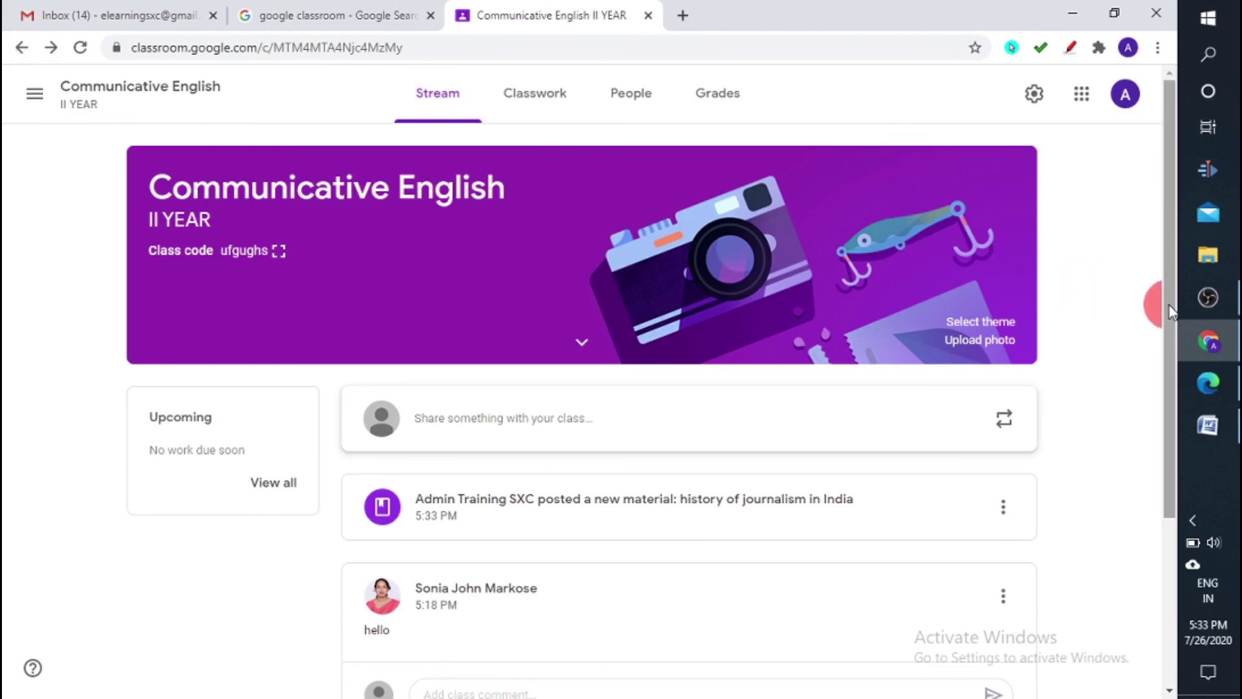
pyautogui.moveTo(1170, 305); pyautogui.dragTo(1182, 257)
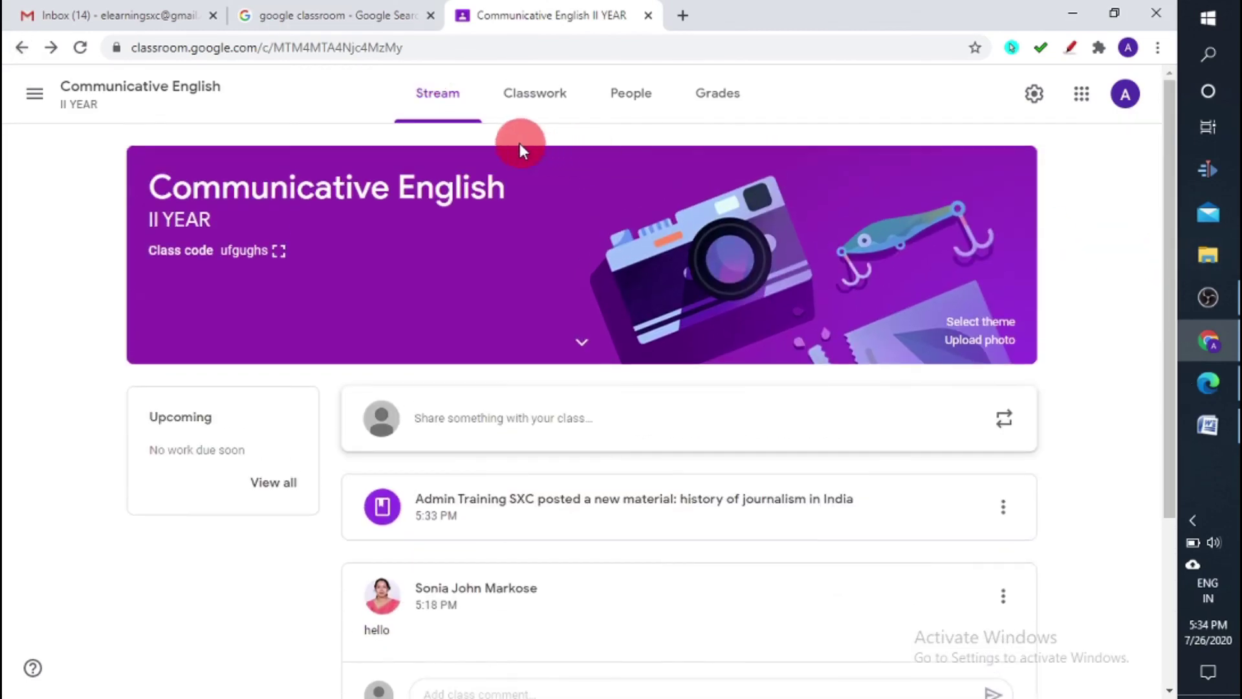
pyautogui.click(530, 123)
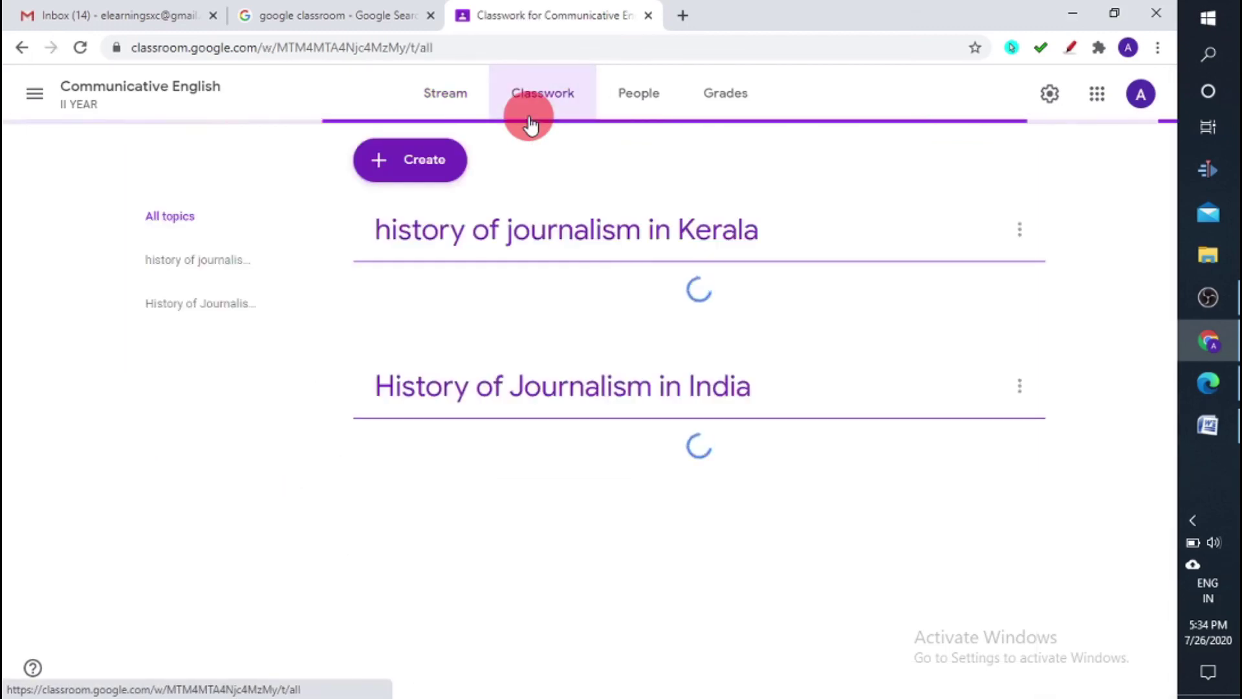